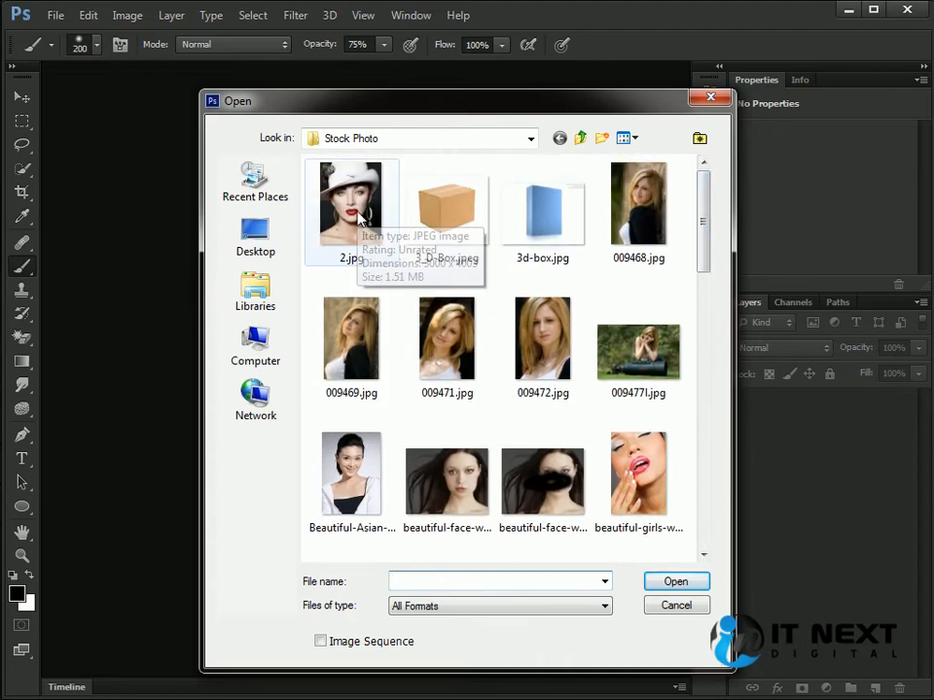
Open the image 2.jpg at 25% zoom and enlarge its window to show the whole face
double_click(359, 216)
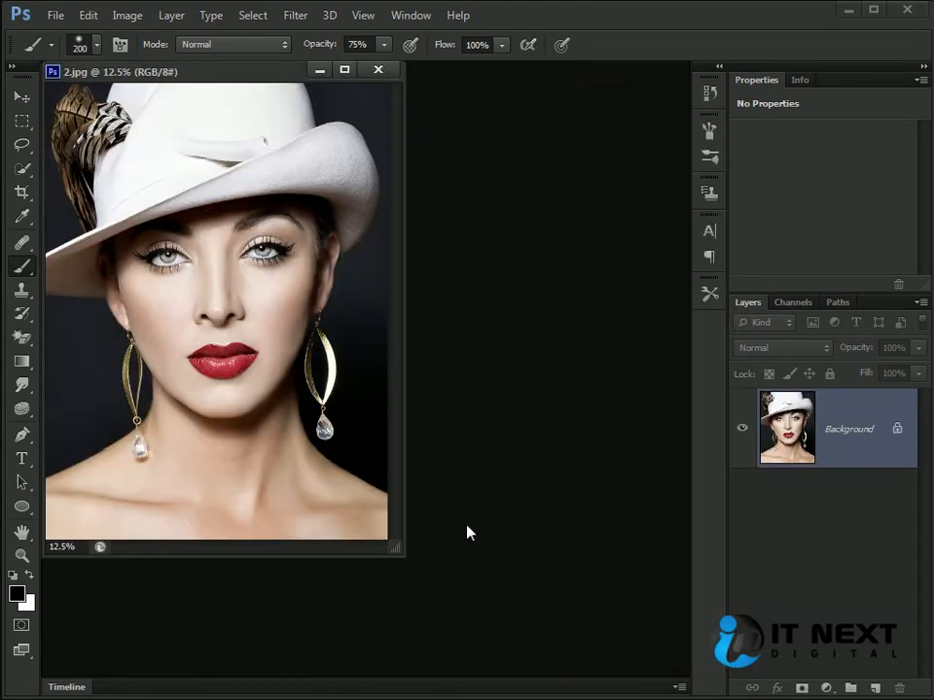
key(ctrl+plus)
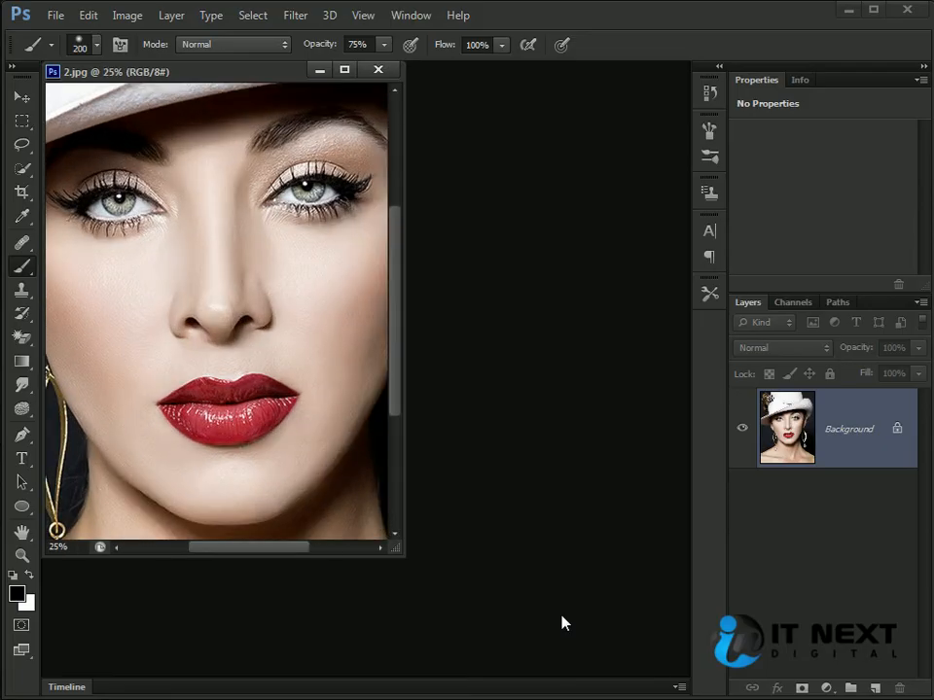
mouse_move(406, 552)
mouse_down()
mouse_move(515, 625)
mouse_move(681, 693)
mouse_up()
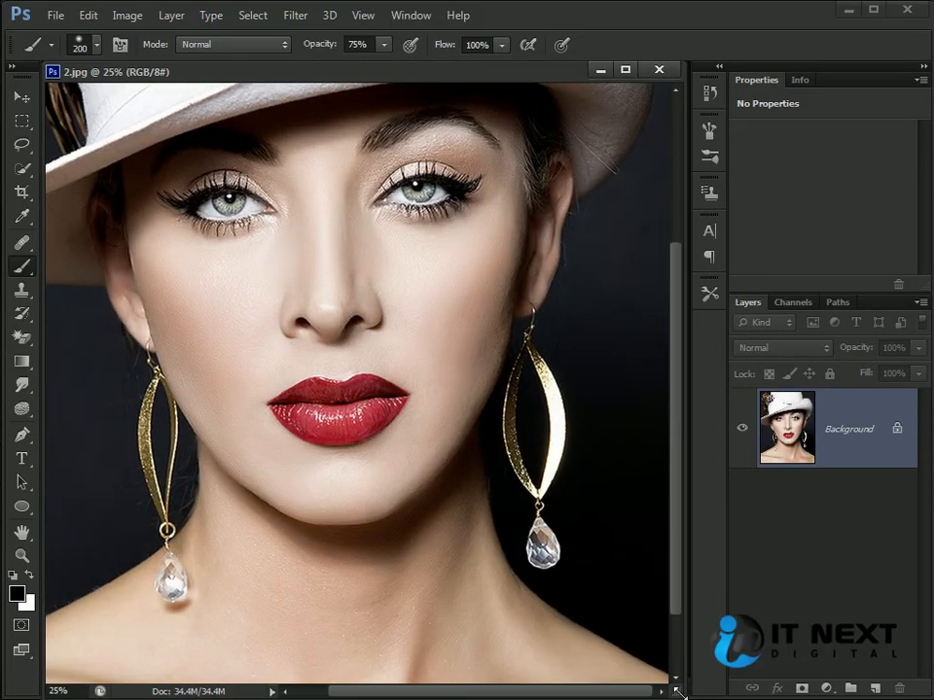
Try the basic Blur filter on the woman's portrait
click(296, 15)
mouse_move(352, 308)
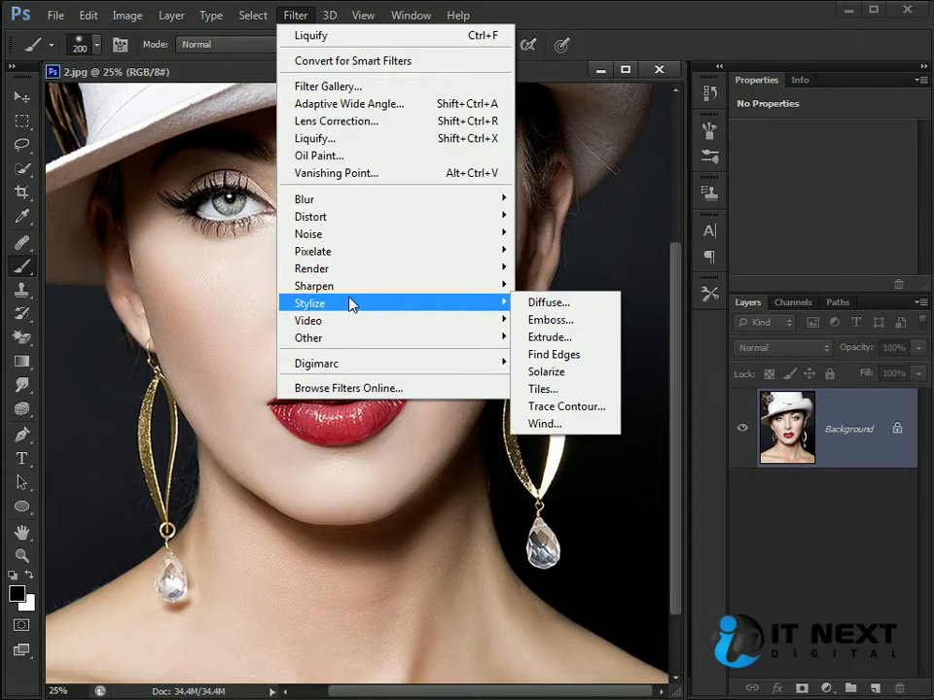
mouse_move(346, 203)
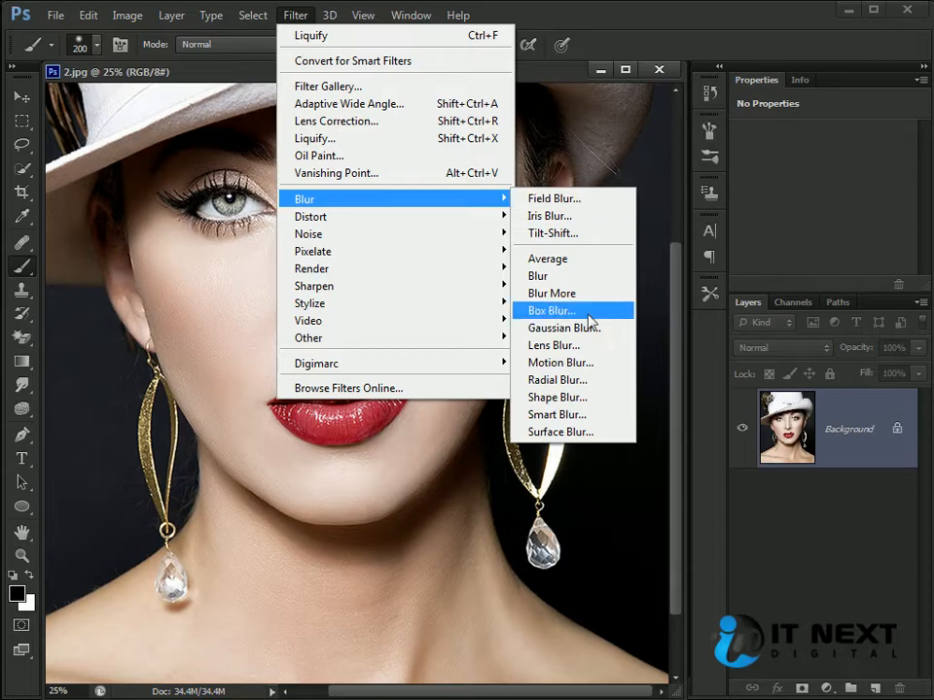
click(586, 276)
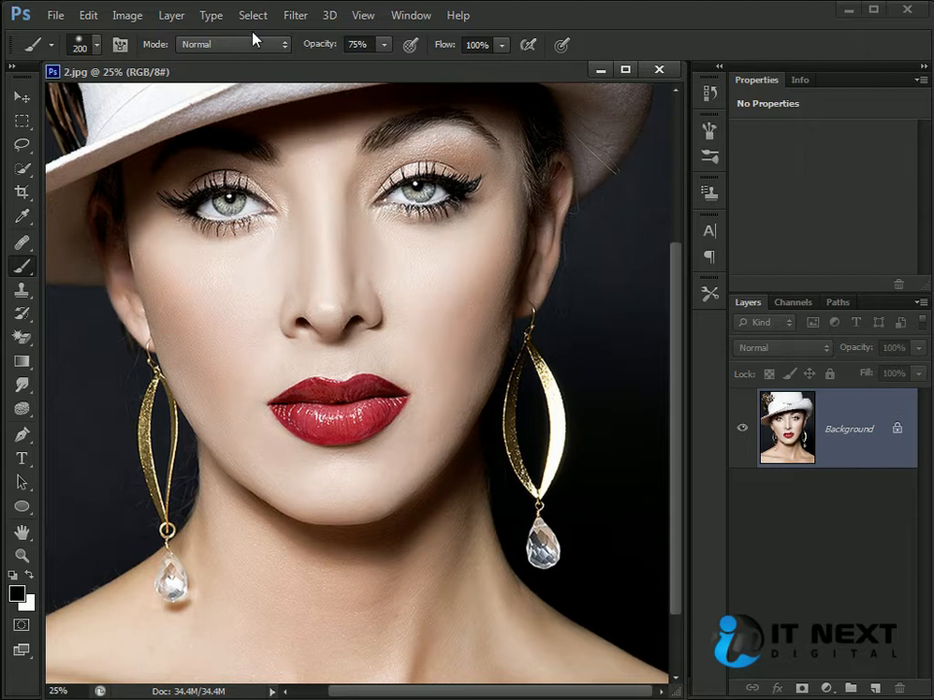
Try a Gaussian Blur with a 2.9-pixel radius on the portrait and cancel it
click(287, 17)
mouse_move(327, 202)
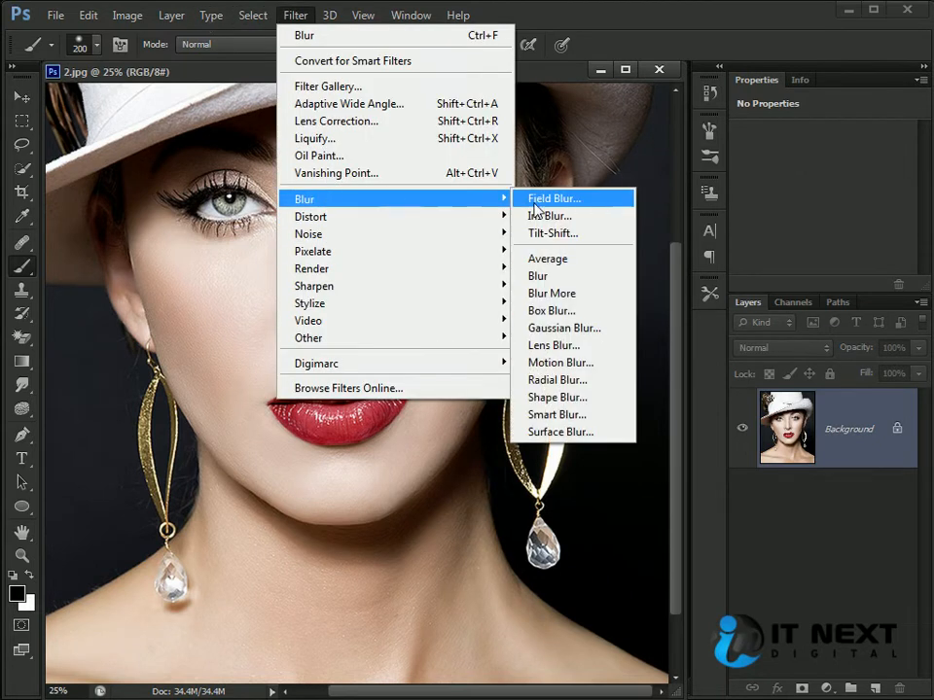
click(573, 328)
drag(595, 224, 394, 255)
mouse_move(384, 524)
mouse_down()
mouse_move(311, 533)
mouse_move(398, 527)
mouse_up()
drag(436, 262, 480, 301)
drag(438, 561, 351, 571)
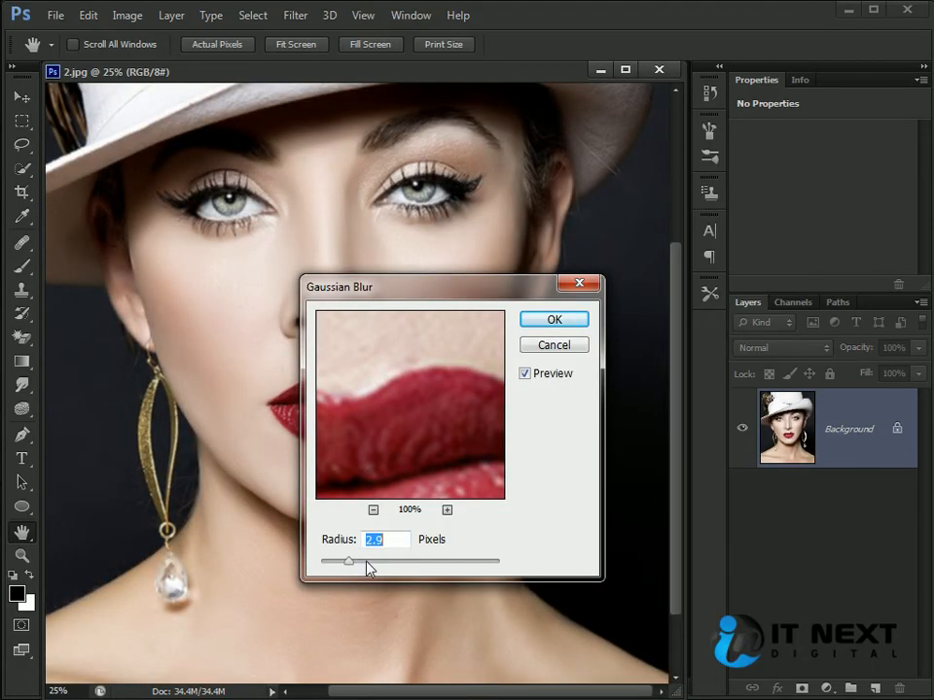
click(551, 352)
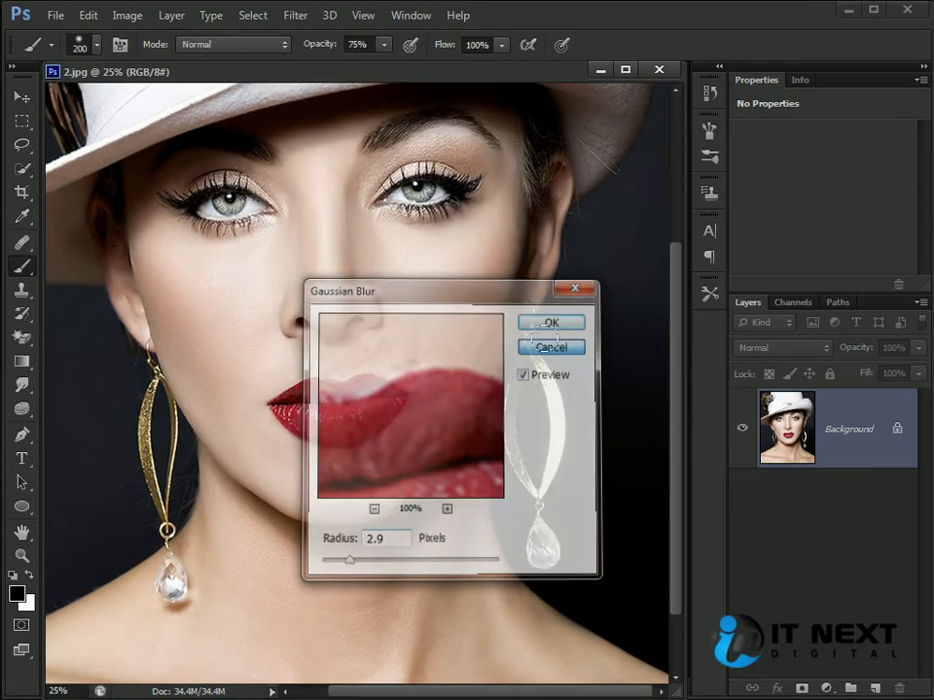
Try Oil Paint on the portrait with Stylization 5.4, Cleanliness 5.65, Scale 6.14, Shine 2.45 and a changed angular direction, and undo it
click(295, 15)
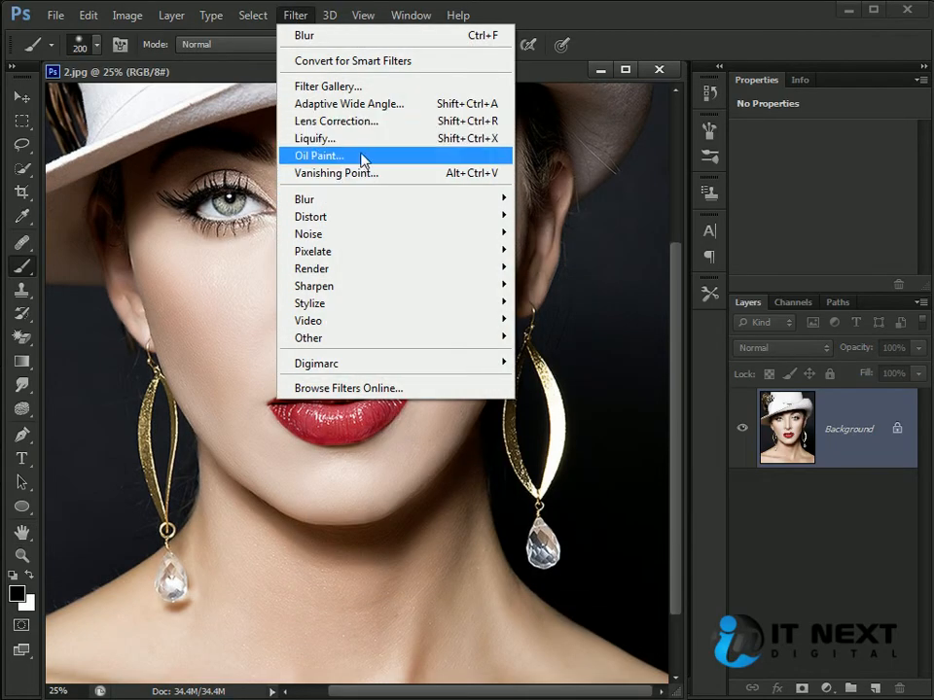
click(360, 156)
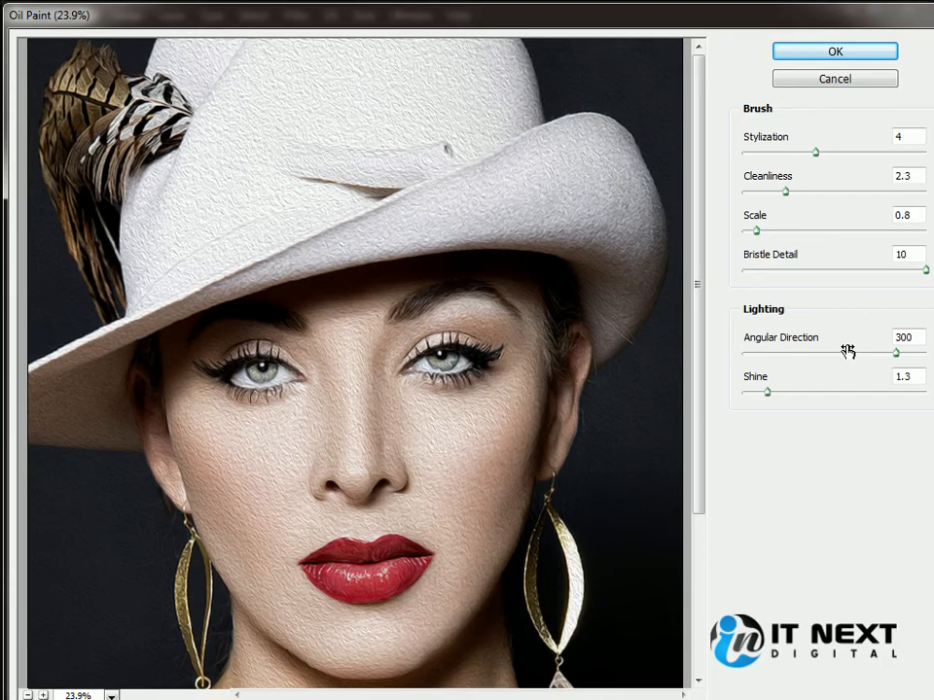
drag(814, 160, 844, 161)
drag(785, 191, 848, 199)
drag(756, 231, 855, 234)
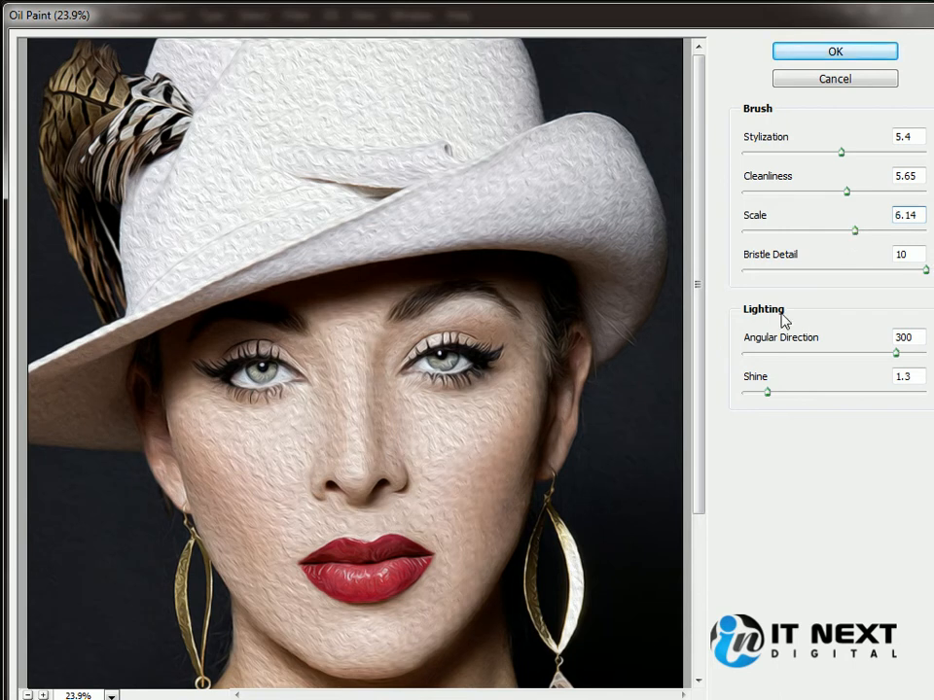
mouse_move(783, 394)
mouse_down()
mouse_move(811, 395)
mouse_move(788, 398)
mouse_up()
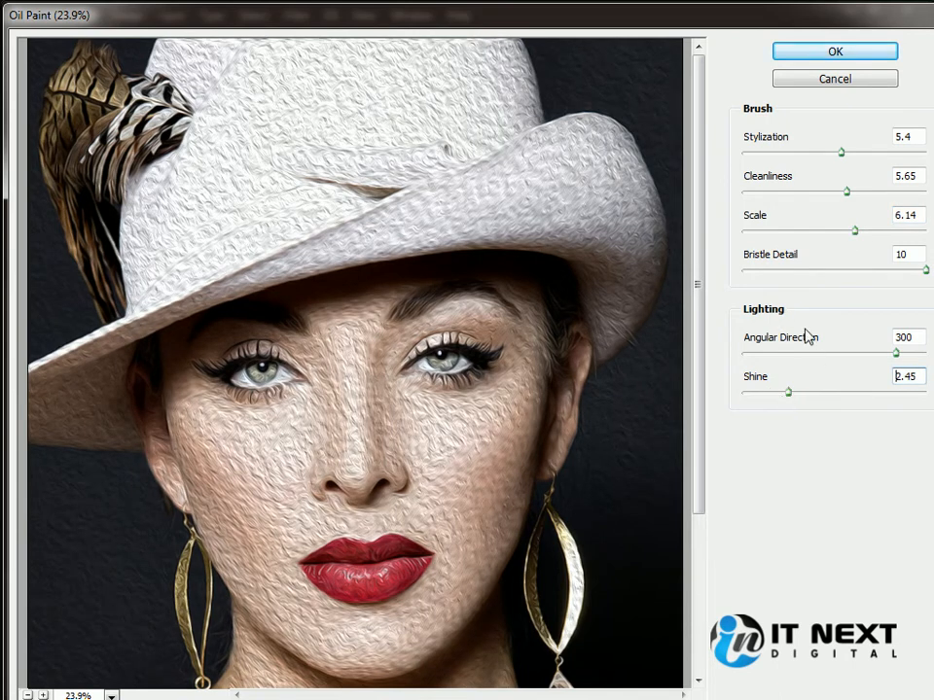
mouse_move(916, 357)
mouse_down()
mouse_move(830, 364)
mouse_move(852, 366)
mouse_up()
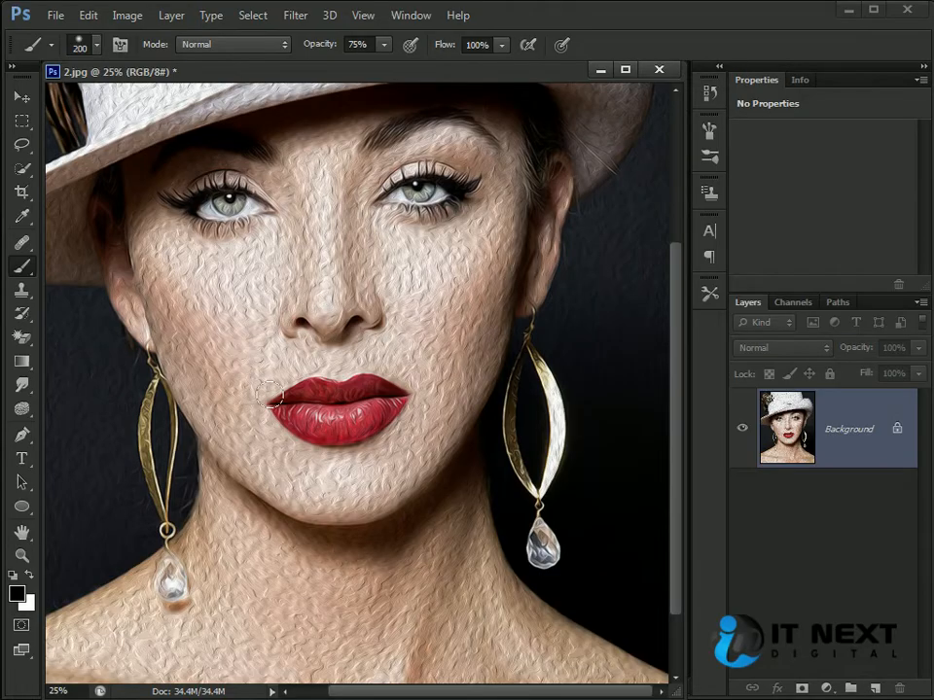
key(ctrl+z)
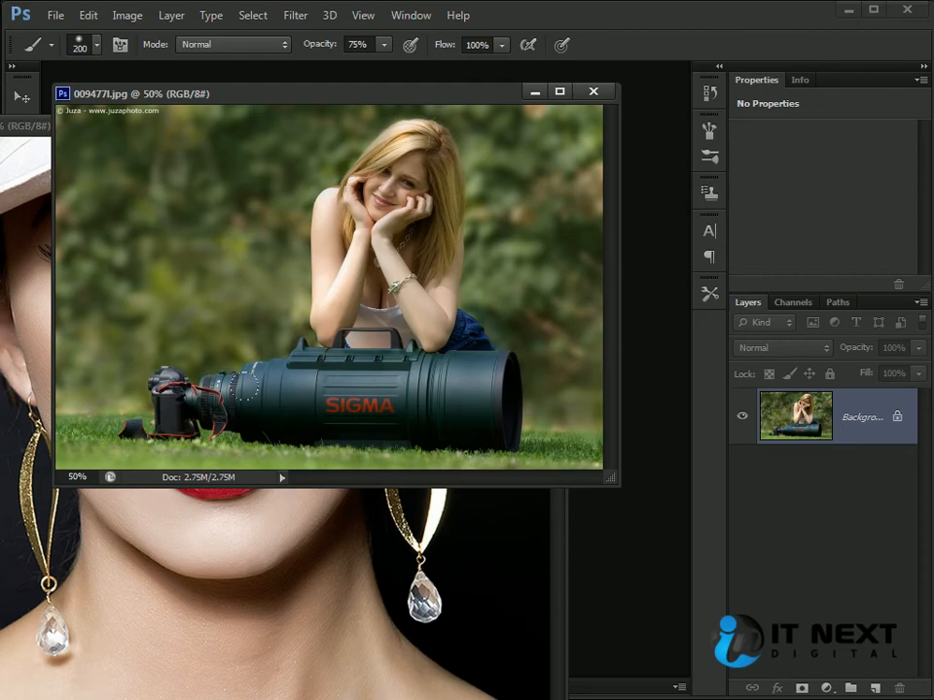
Try Smart Sharpen on the whole 009477l.jpg photo with an amount of 107% and a radius of 1.3 px
key(ctrl+plus)
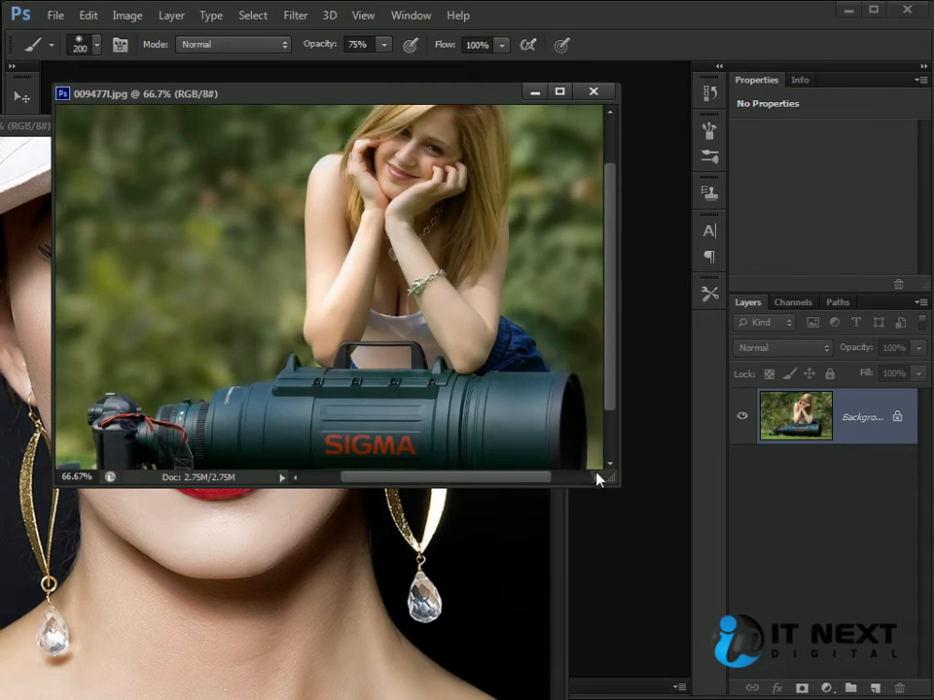
drag(609, 478, 689, 692)
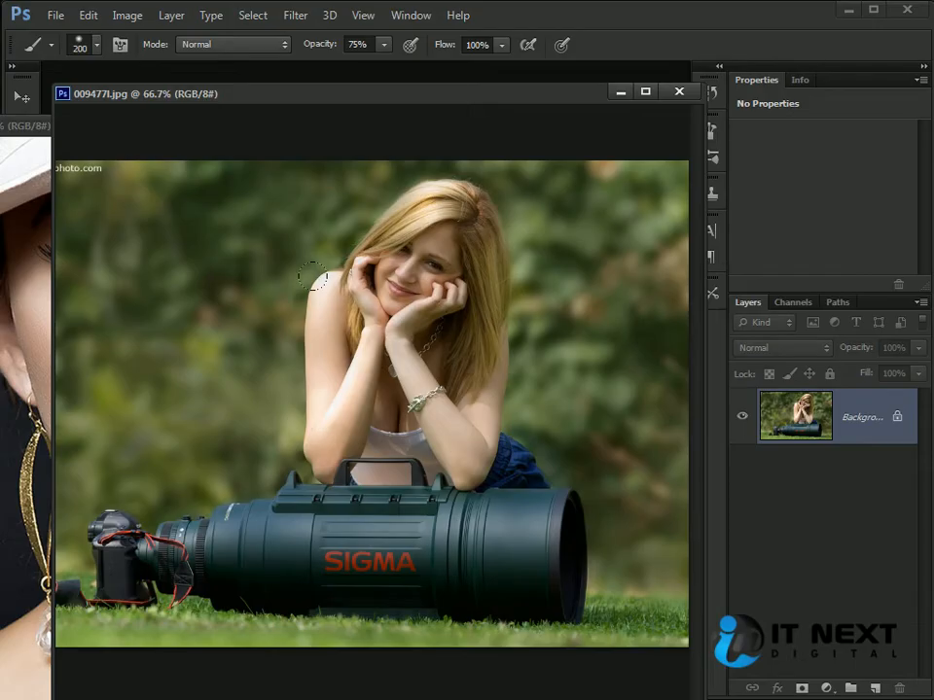
click(296, 20)
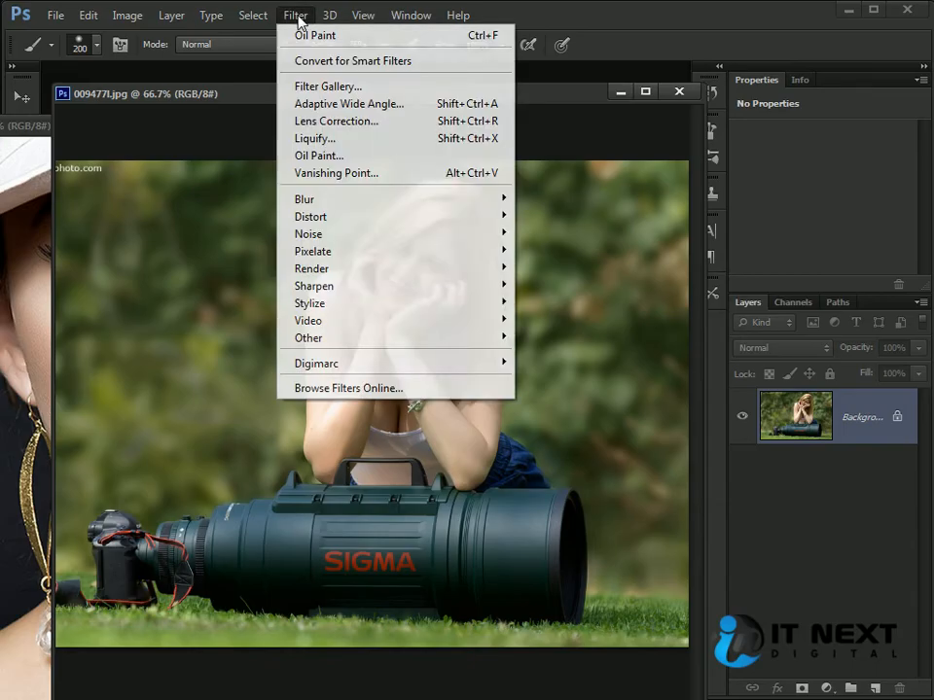
mouse_move(382, 299)
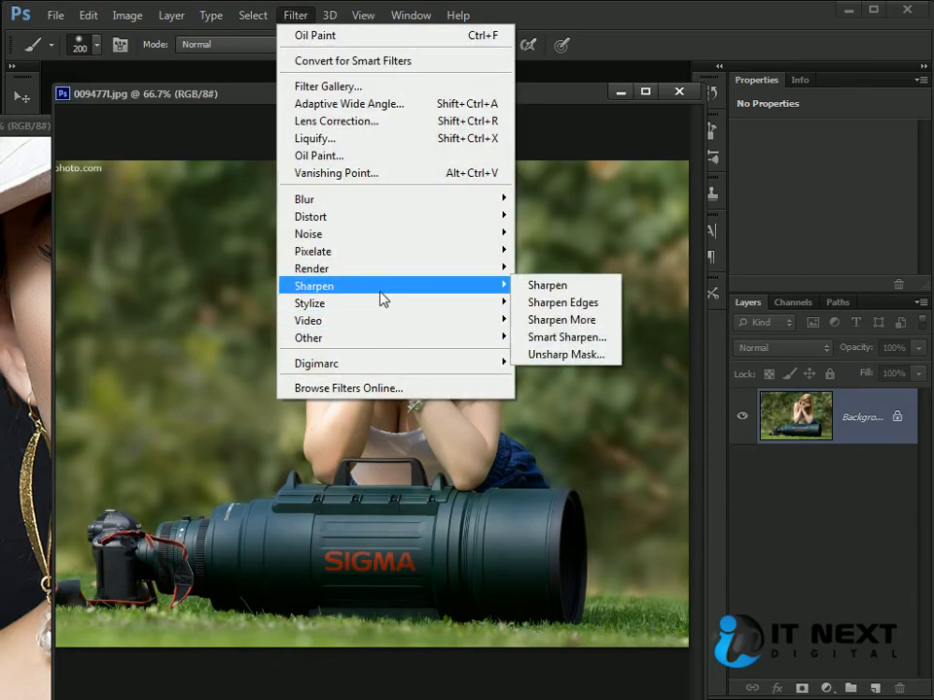
click(586, 338)
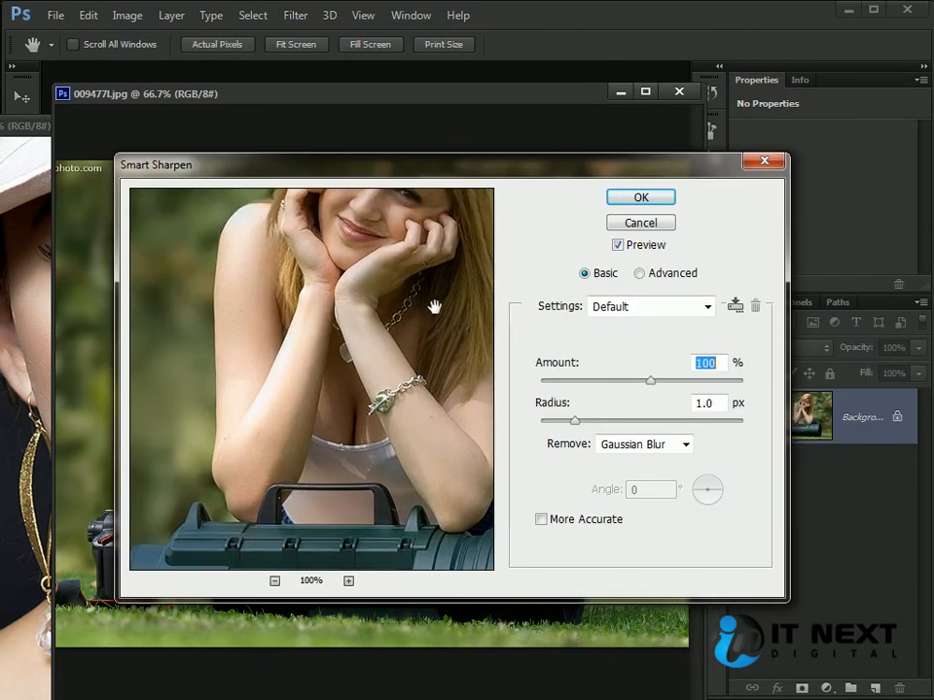
drag(401, 384, 272, 312)
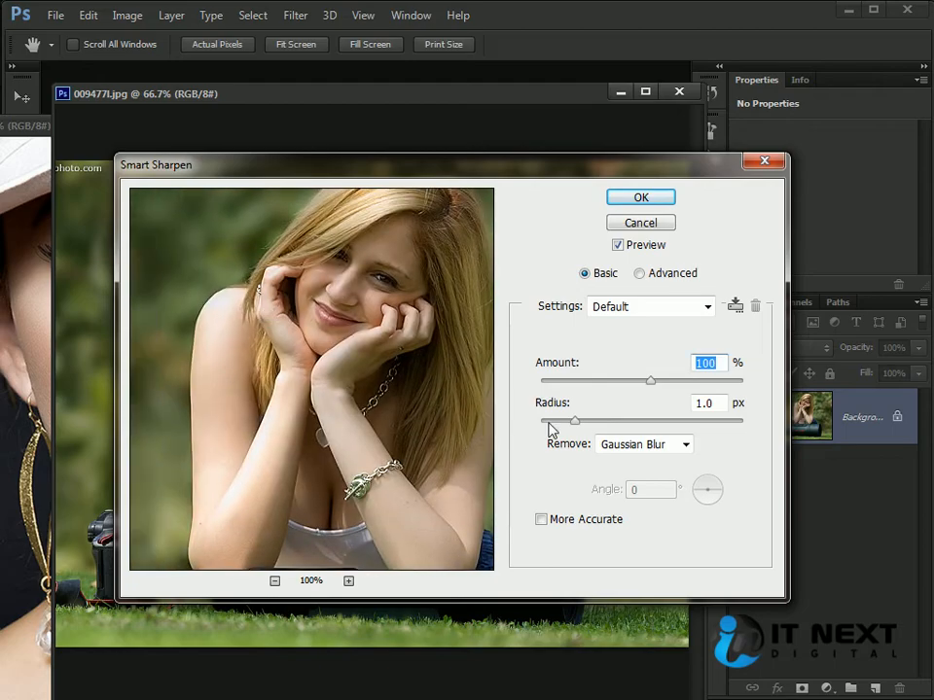
mouse_move(576, 422)
mouse_down()
mouse_move(634, 422)
mouse_move(558, 427)
mouse_move(578, 423)
mouse_up()
mouse_move(647, 385)
mouse_down()
mouse_move(564, 385)
mouse_move(658, 391)
mouse_up()
click(641, 197)
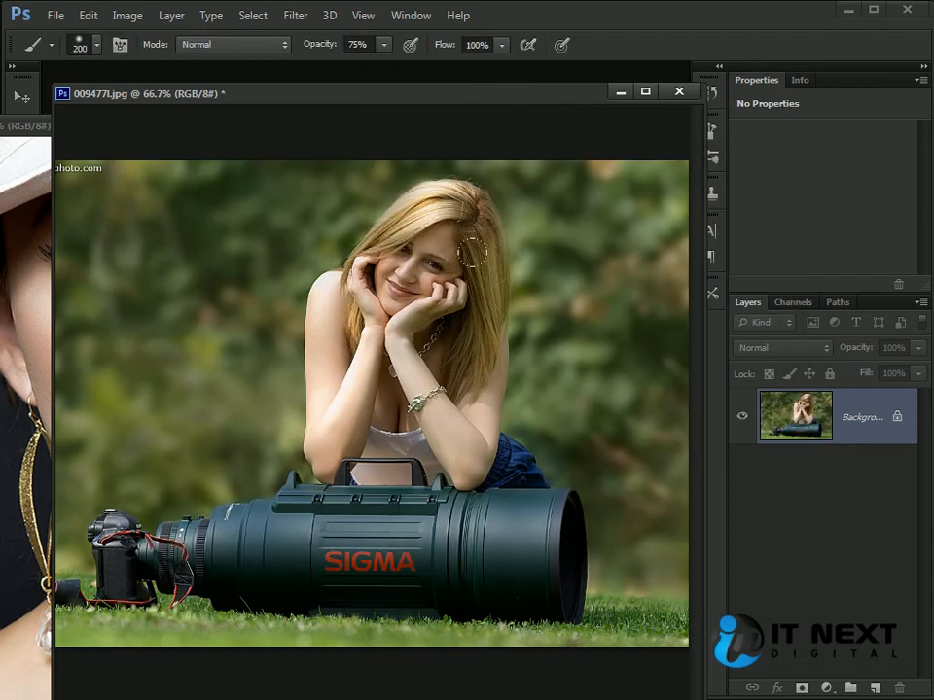
Compare the photo with and without Smart Sharpen by repeatedly undoing and redoing it, leaving the sharpening undone
key(ctrl+z)
key(ctrl+z)
key(ctrl+z)
key(ctrl+z)
key(ctrl+z)
key(ctrl+z)
key(ctrl+z)
key(ctrl+z)
key(ctrl+z)
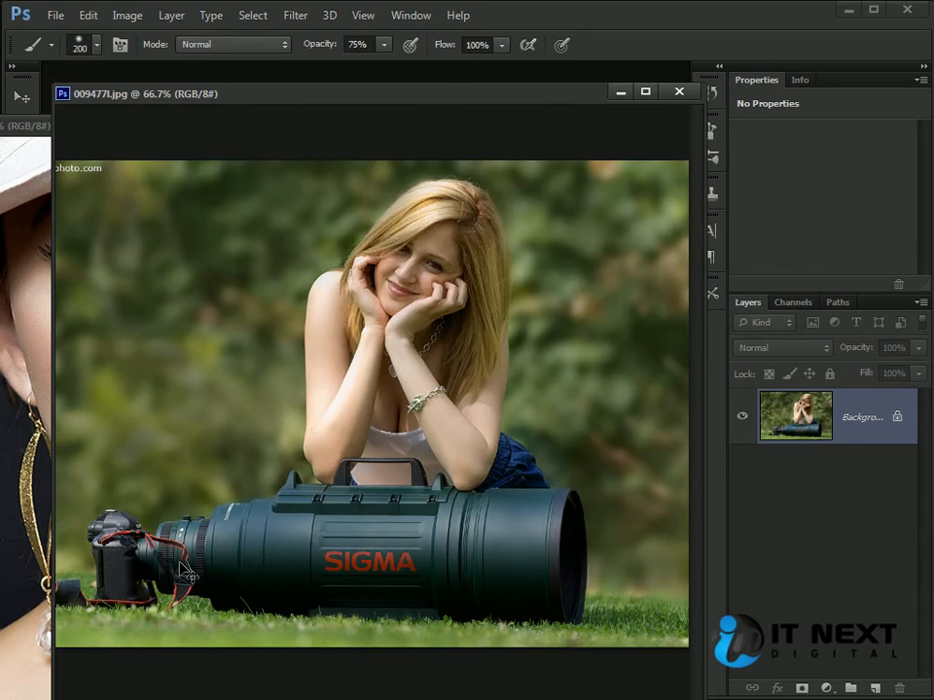
key(ctrl+z)
key(ctrl+z)
key(ctrl+z)
key(ctrl+z)
key(ctrl+z)
key(ctrl+z)
Close the 2.jpg portrait, keeping 009477l.jpg open
drag(24, 125, 192, 167)
click(680, 162)
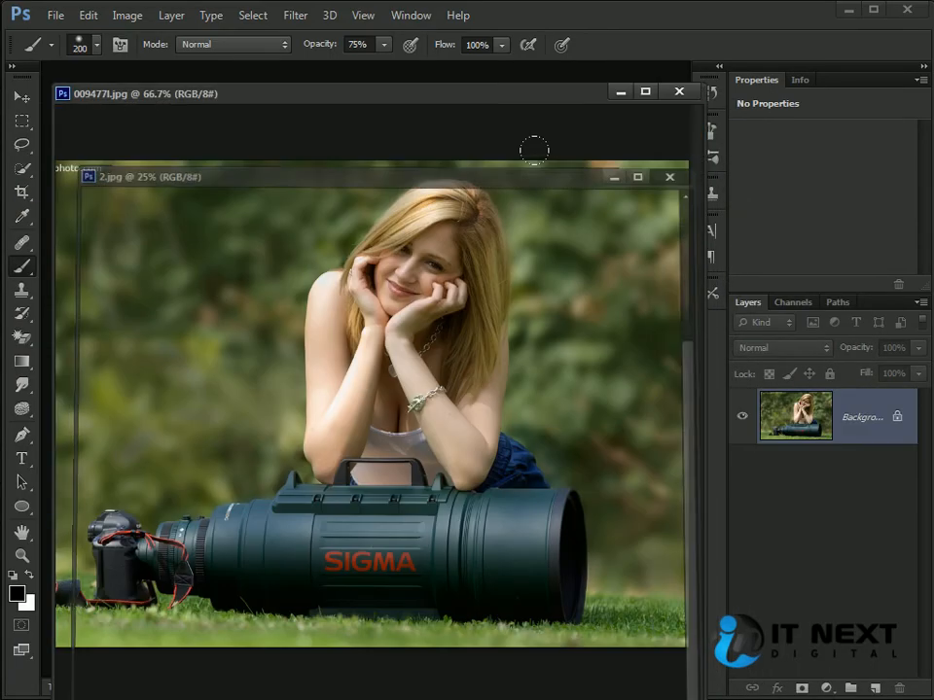
Duplicate the background layer and make a rectangular selection around the SIGMA lettering on the lens
click(22, 122)
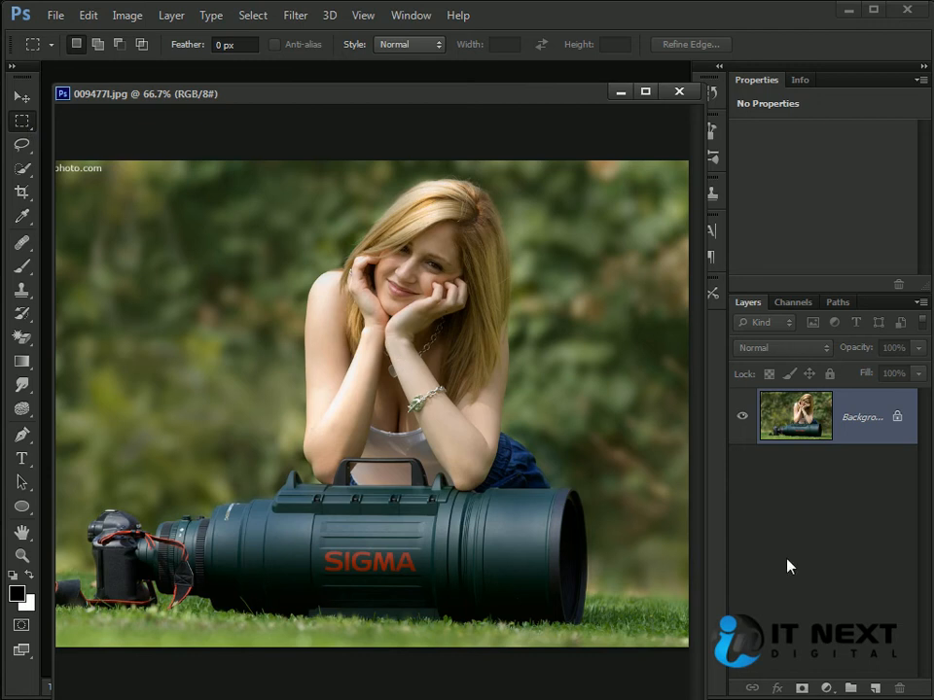
key(ctrl+j)
drag(306, 541, 448, 584)
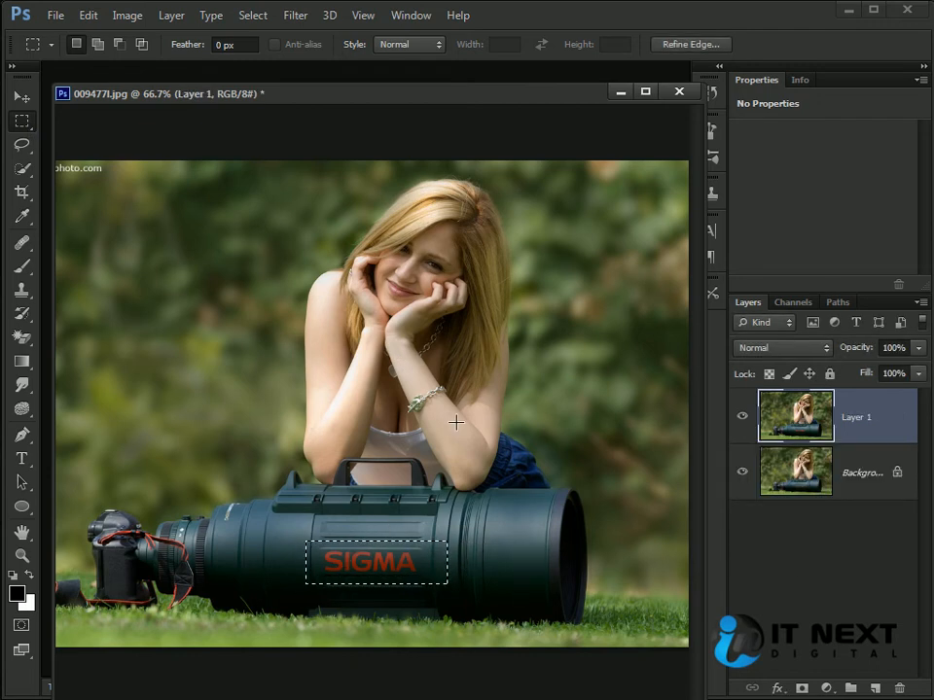
Try Smart Sharpen on the selected SIGMA lettering with an amount of 122% and a radius of 10.8 px
click(294, 15)
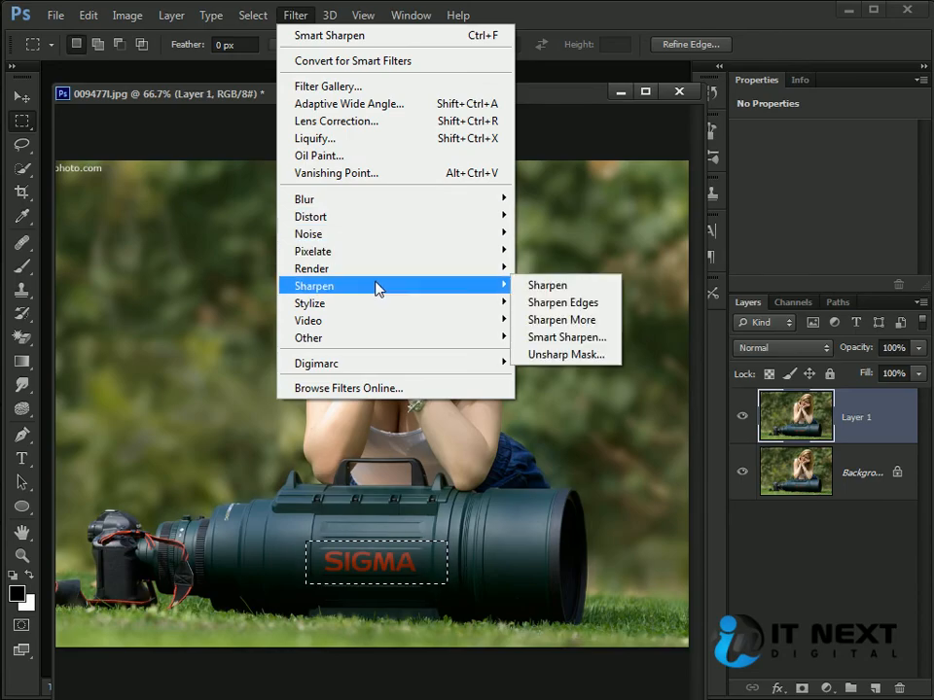
click(562, 337)
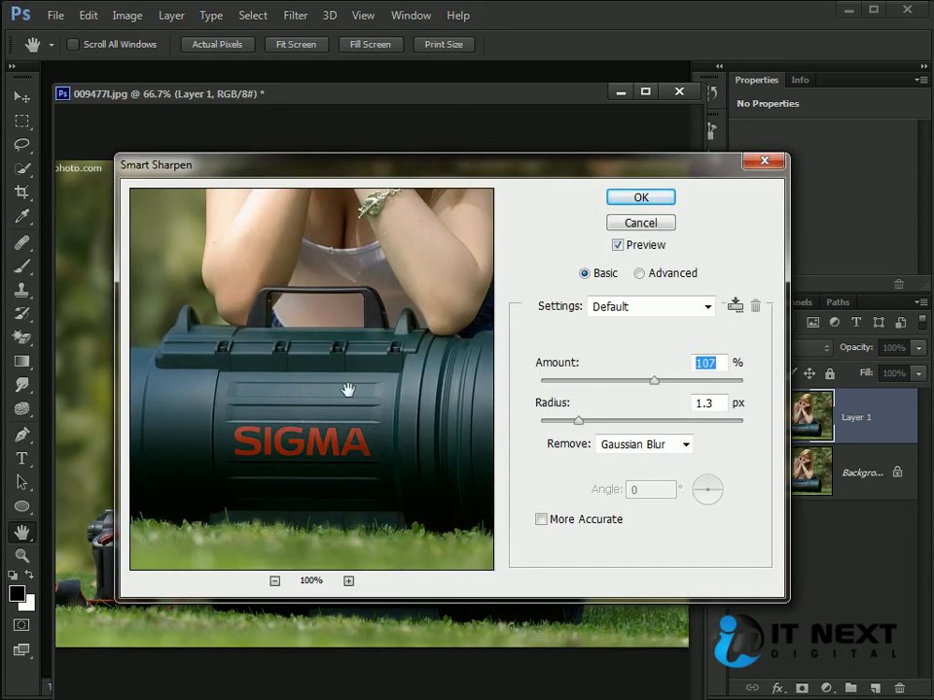
drag(581, 419, 655, 423)
mouse_move(654, 380)
mouse_down()
mouse_move(694, 385)
mouse_move(662, 385)
mouse_up()
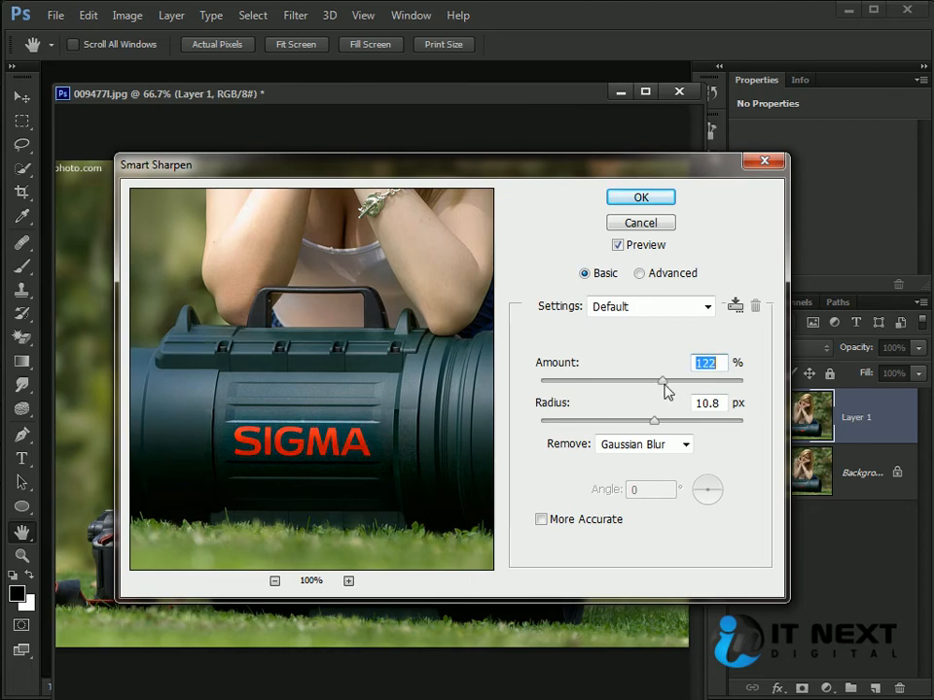
click(661, 198)
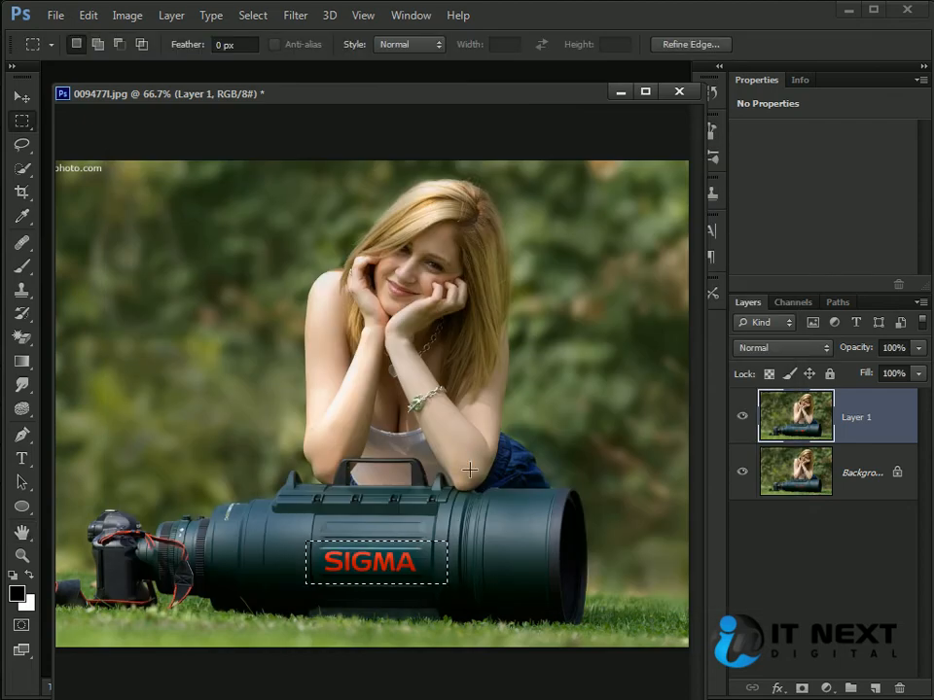
Compare the SIGMA lettering with and without the sharpening, leaving the sharpening undone and the selection cleared
key(ctrl+d)
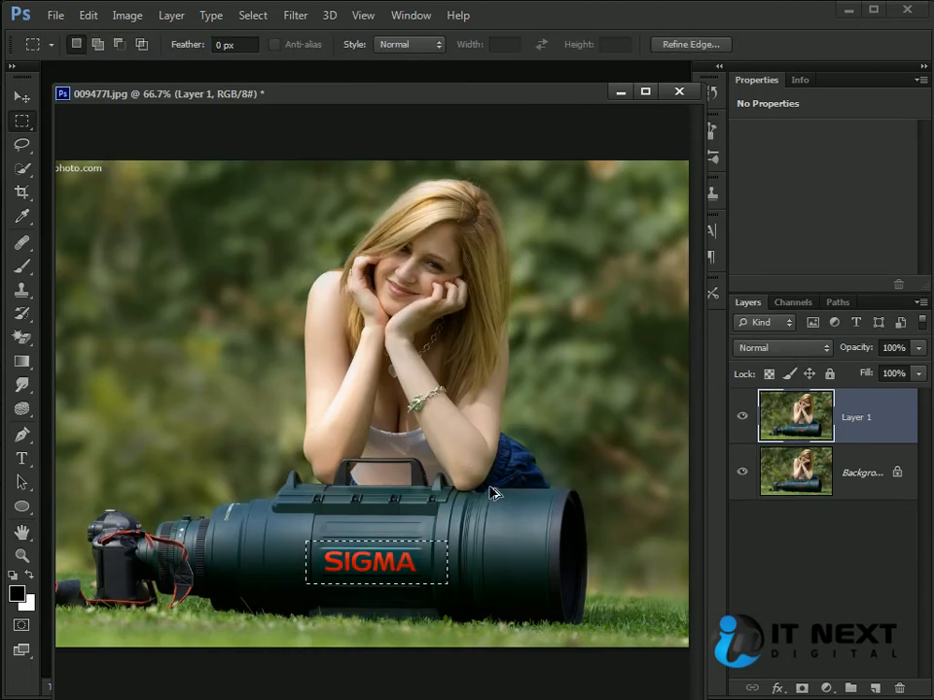
key(ctrl+z)
key(ctrl+z)
key(ctrl+z)
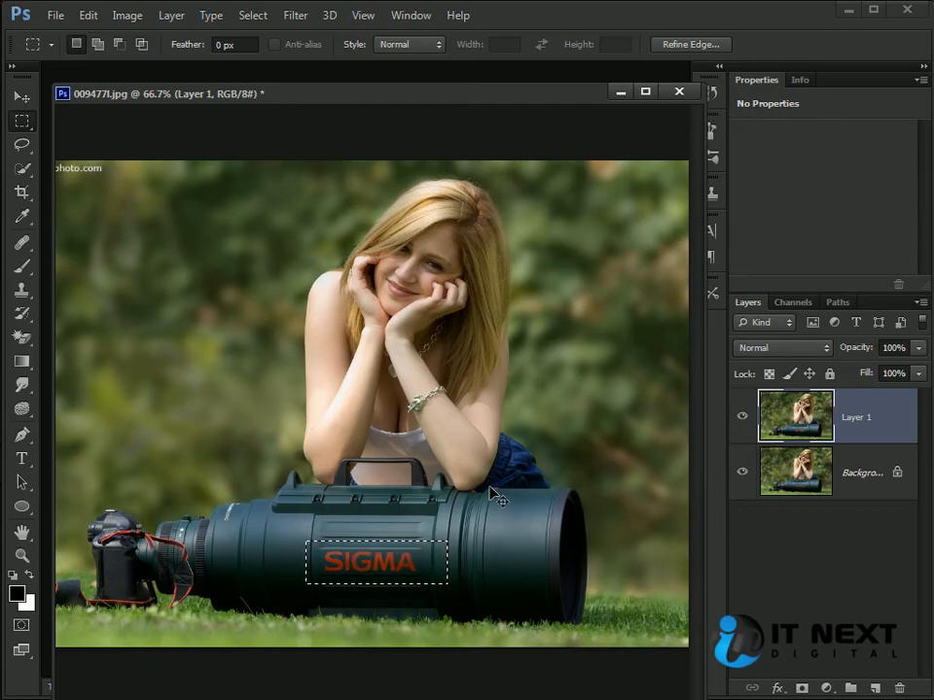
key(ctrl+z)
key(ctrl+z)
key(ctrl+z)
key(ctrl+z)
key(ctrl+z)
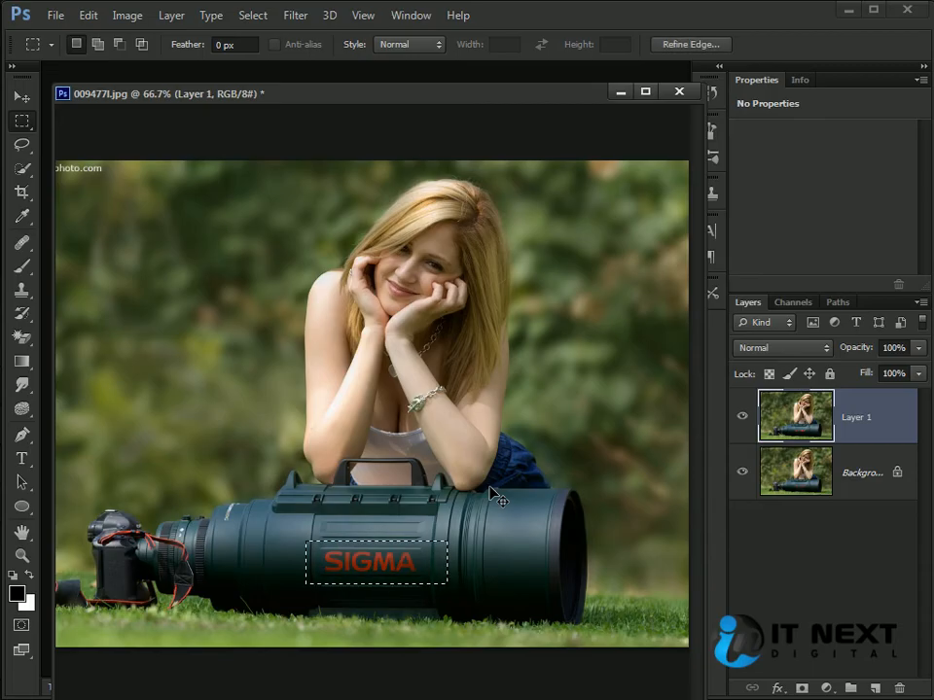
key(ctrl+z)
Close the 009477l.jpg photo without saving its changes
key(ctrl+minus)
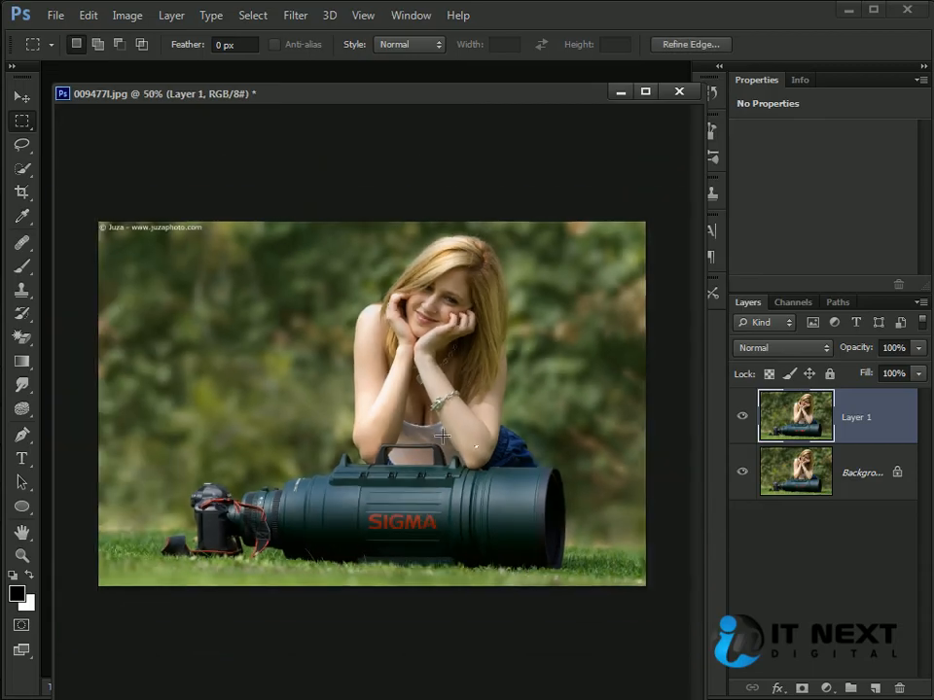
click(678, 91)
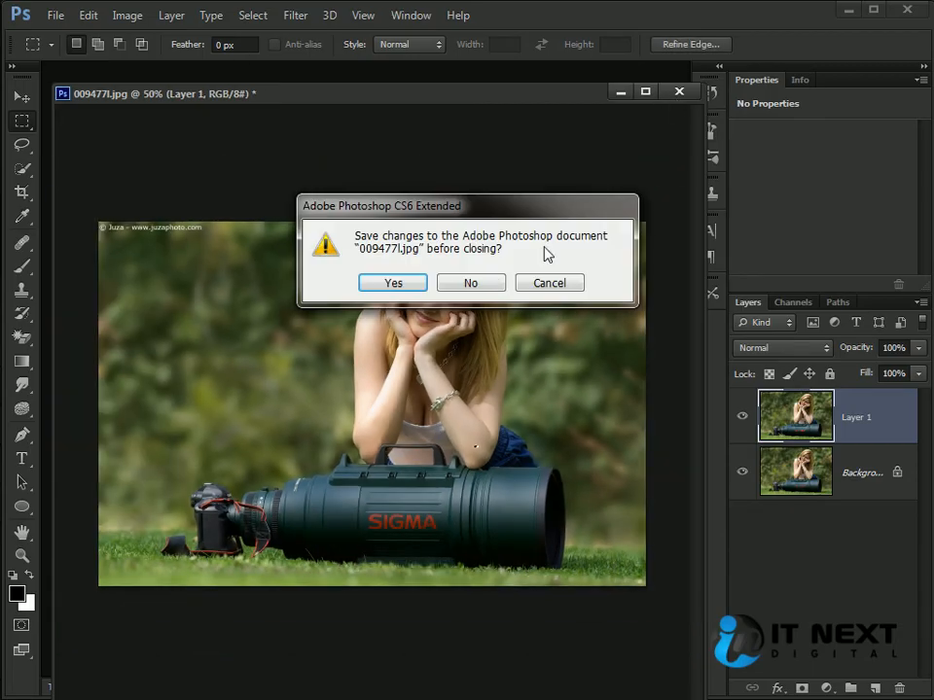
click(476, 284)
Open the three Megan Fox photos together with redeye.jpg from the Stock Photo folder
key(ctrl+o)
drag(702, 254, 719, 445)
click(638, 409)
ctrl+click(447, 409)
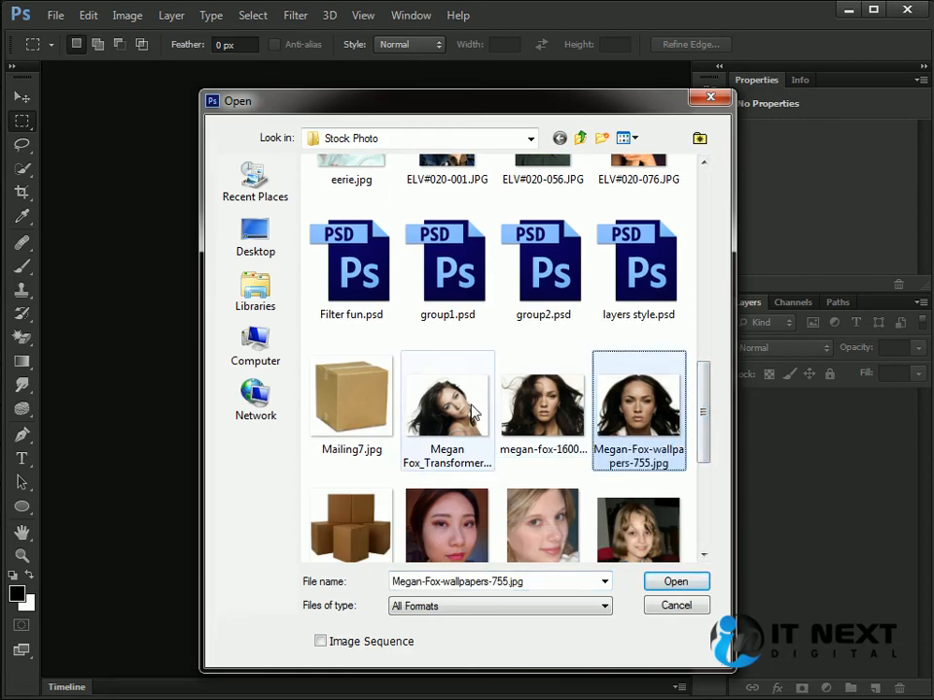
ctrl+click(562, 420)
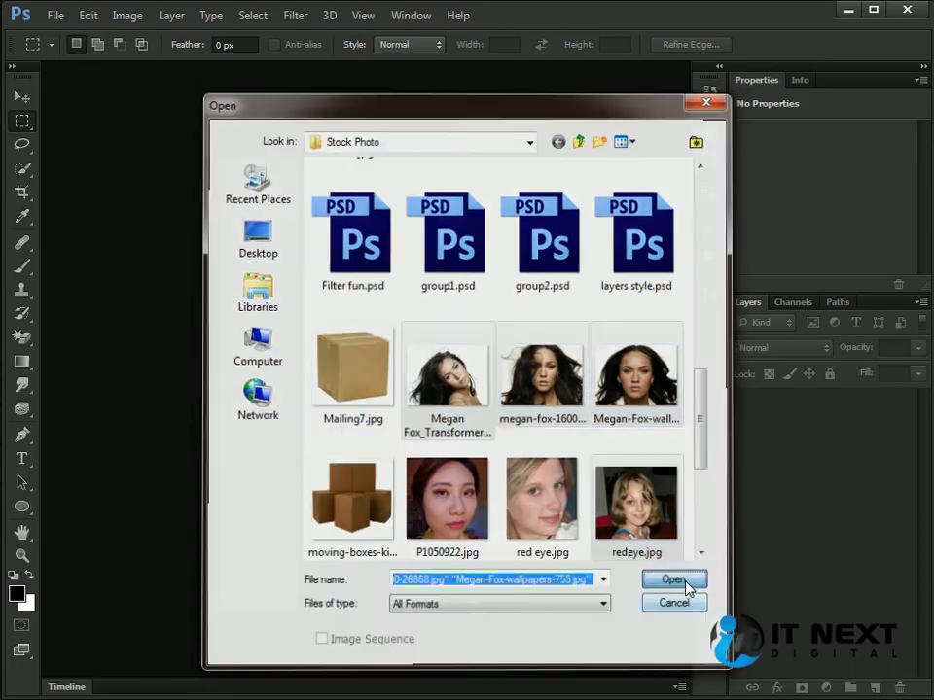
click(685, 583)
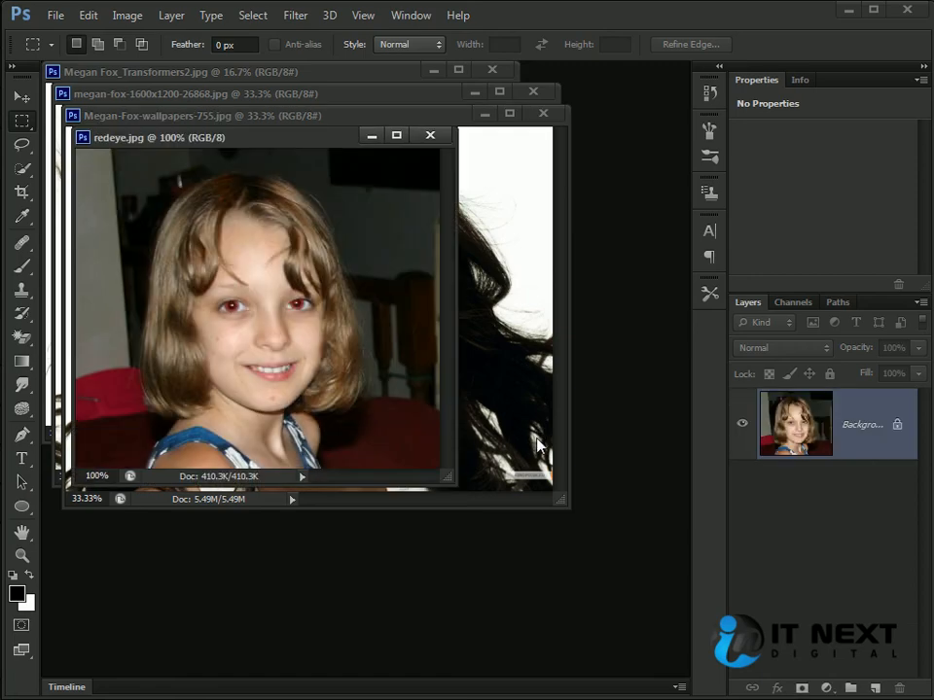
Enlarge the redeye.jpg document window to fill most of the workspace, keeping the photo at 100% zoom
key(ctrl+plus)
drag(443, 473, 671, 691)
key(ctrl+minus)
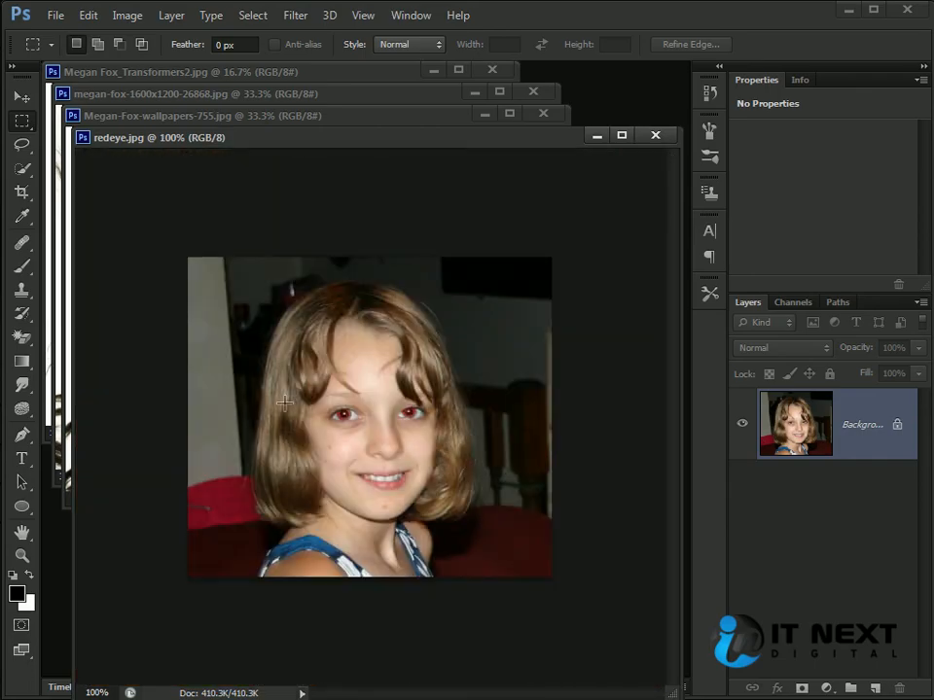
Sharpen the redeye.jpg portrait with Unsharp Mask at an amount of 71% and a radius of 1.5 pixels
click(302, 17)
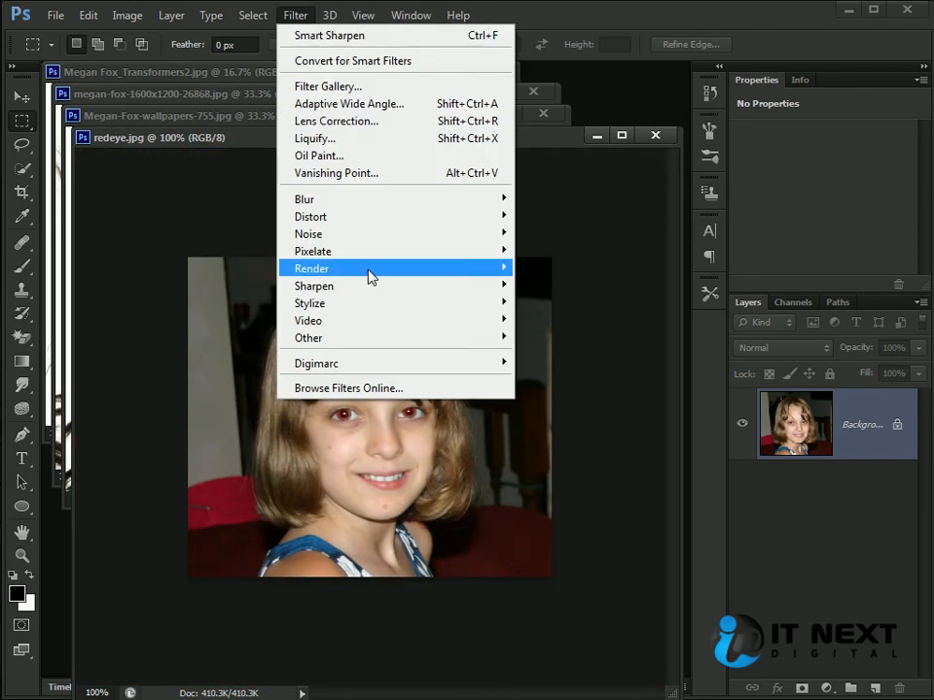
mouse_move(383, 204)
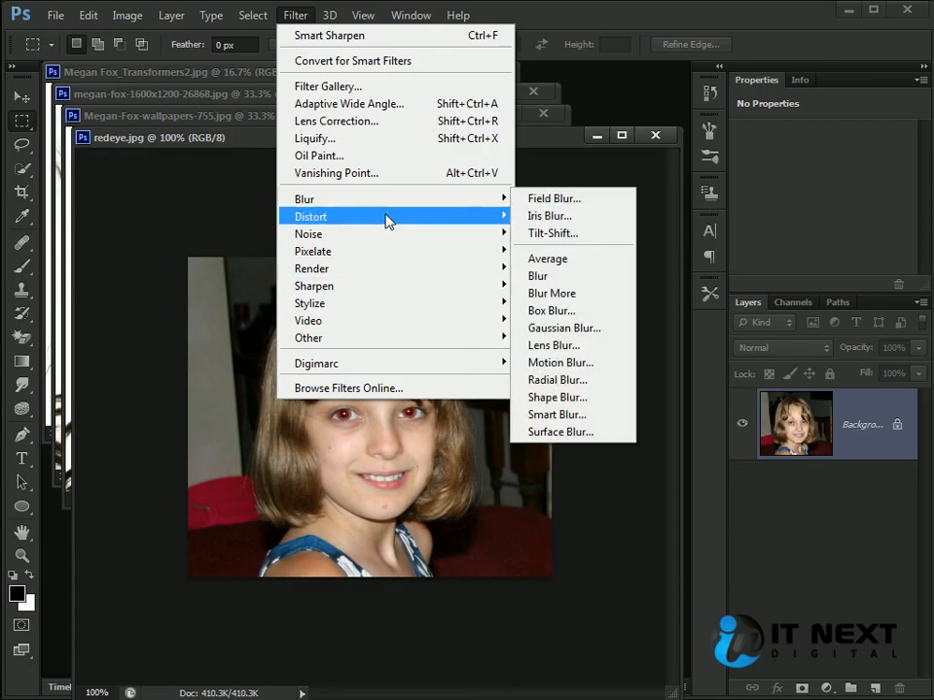
mouse_move(387, 287)
click(551, 356)
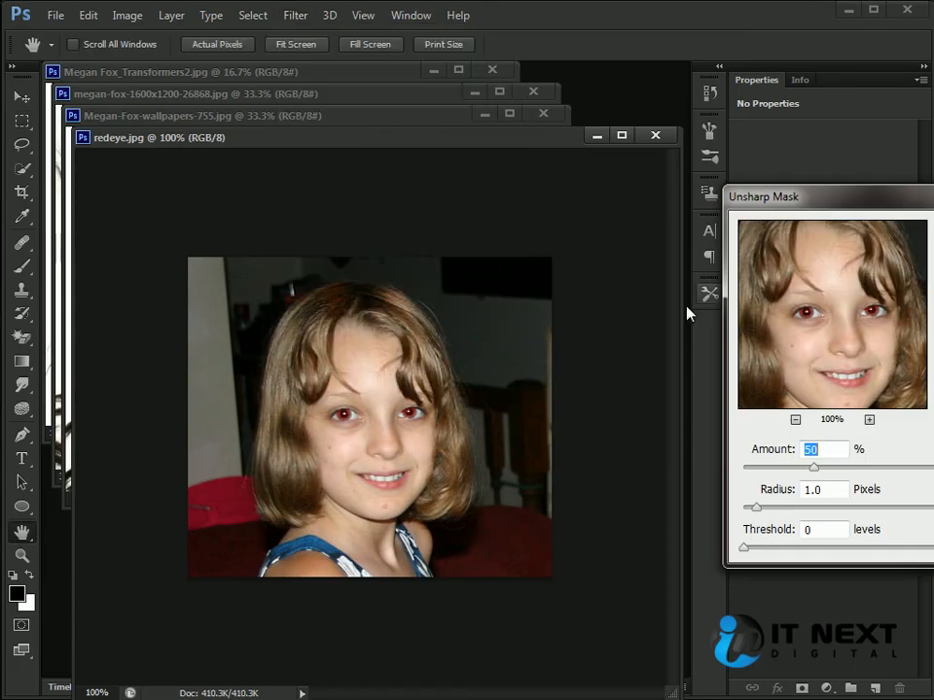
drag(854, 204, 595, 300)
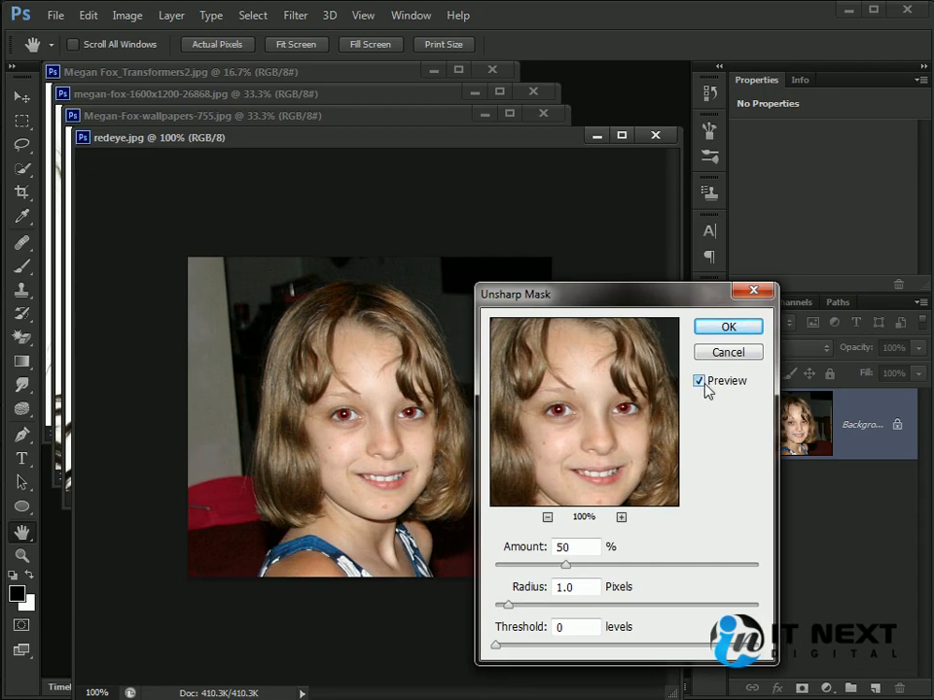
key(ctrl+plus)
click(705, 385)
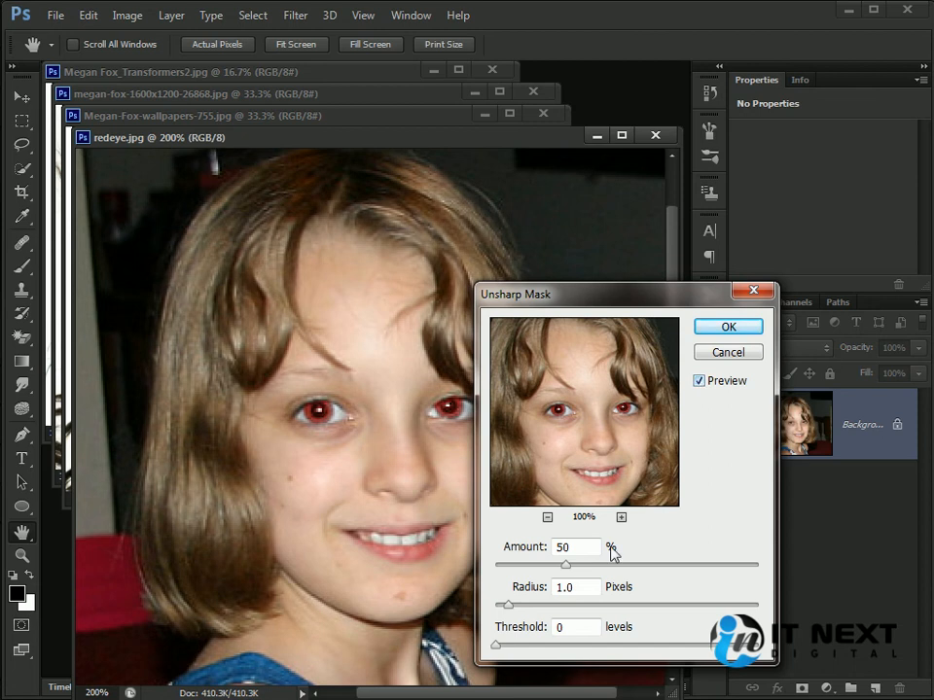
drag(568, 568, 597, 566)
mouse_move(506, 607)
mouse_down()
mouse_move(529, 611)
mouse_move(519, 612)
mouse_up()
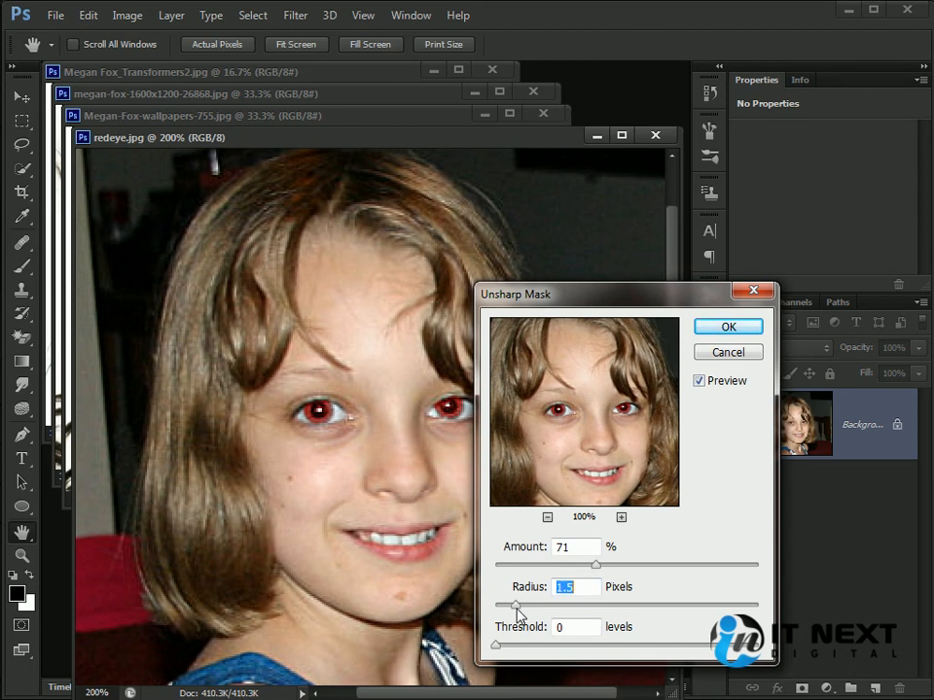
click(727, 328)
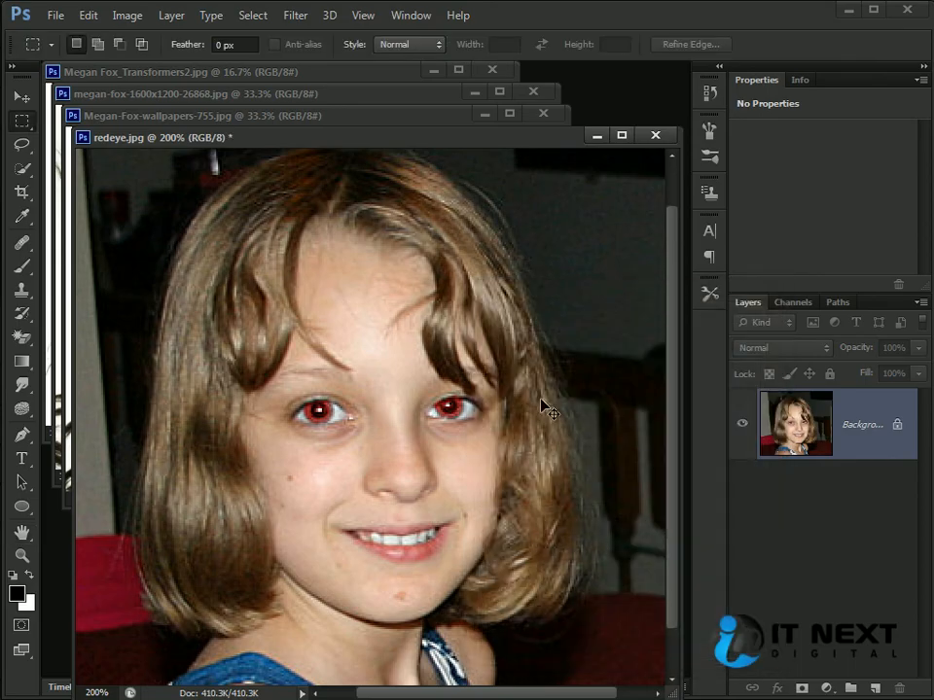
Compare the redeye.jpg portrait with and without Unsharp Mask by repeatedly undoing and redoing the filter, leaving it applied
key(ctrl+z)
key(ctrl+z)
key(ctrl+z)
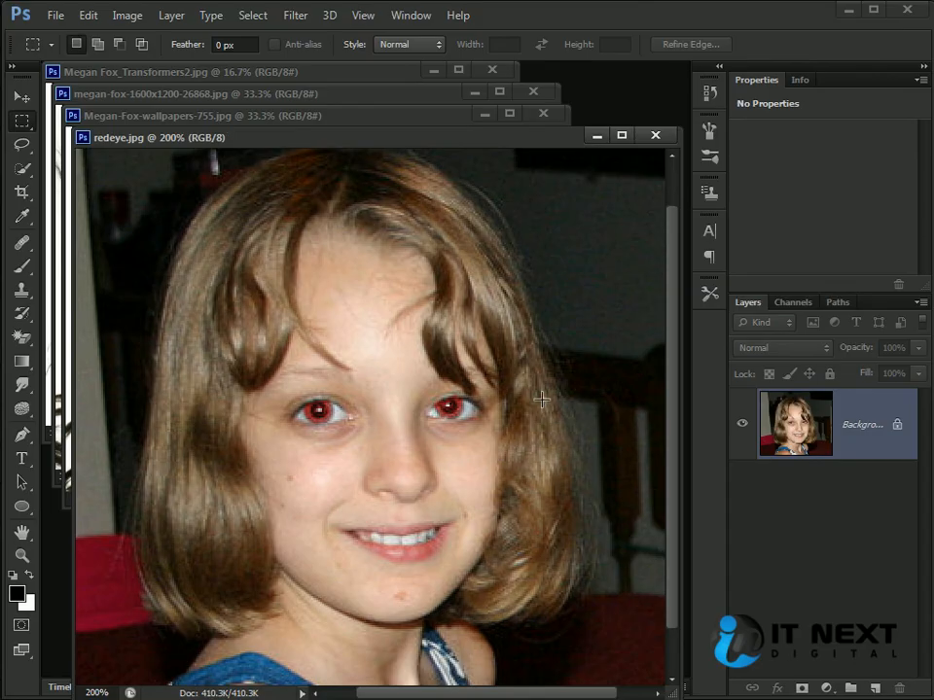
key(ctrl+z)
key(ctrl+z)
key(ctrl+z)
key(ctrl+z)
key(ctrl+z)
key(ctrl+z)
key(ctrl+z)
key(ctrl+z)
key(ctrl+z)
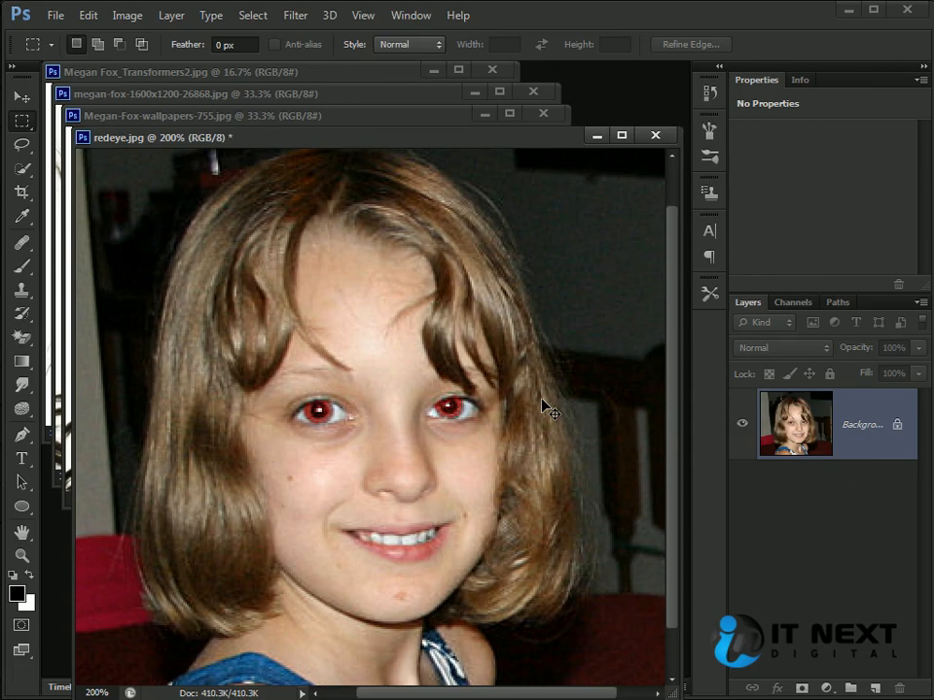
Close redeye.jpg without saving its changes and close the three Megan Fox photos
click(655, 135)
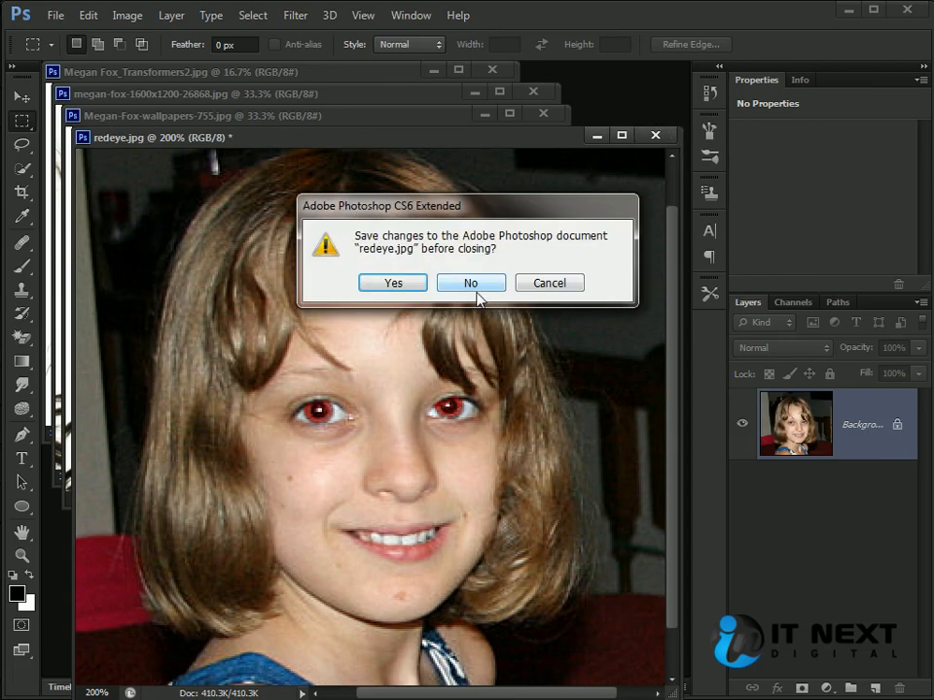
click(473, 281)
click(543, 113)
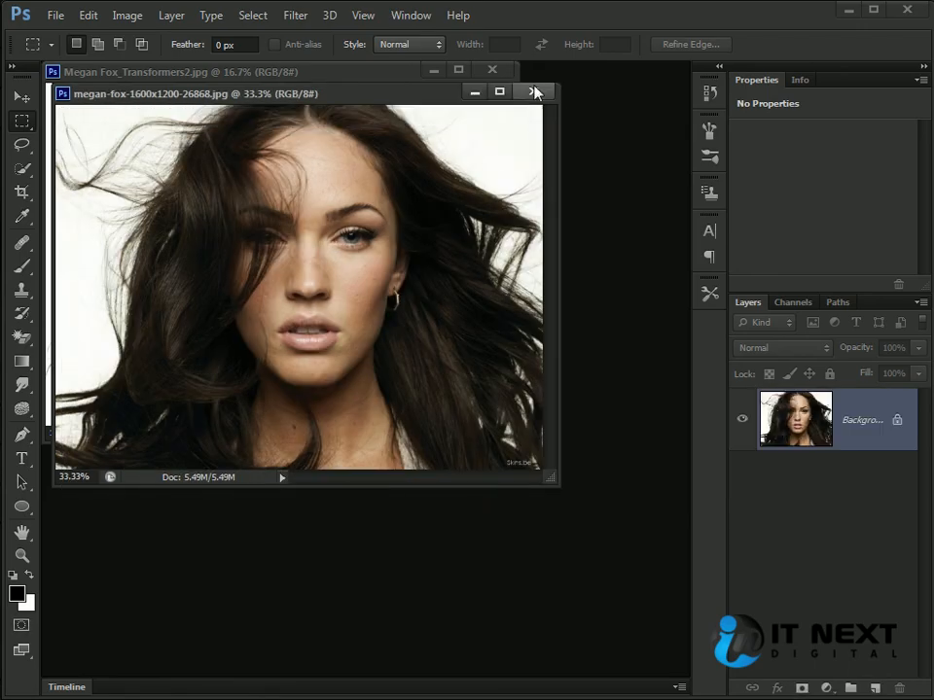
click(257, 20)
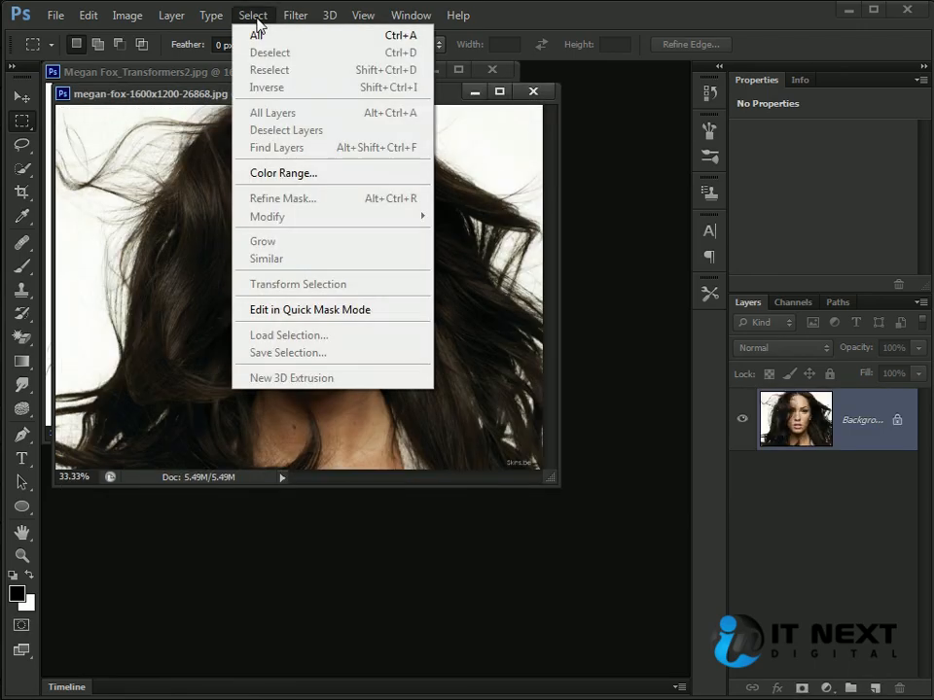
mouse_move(292, 15)
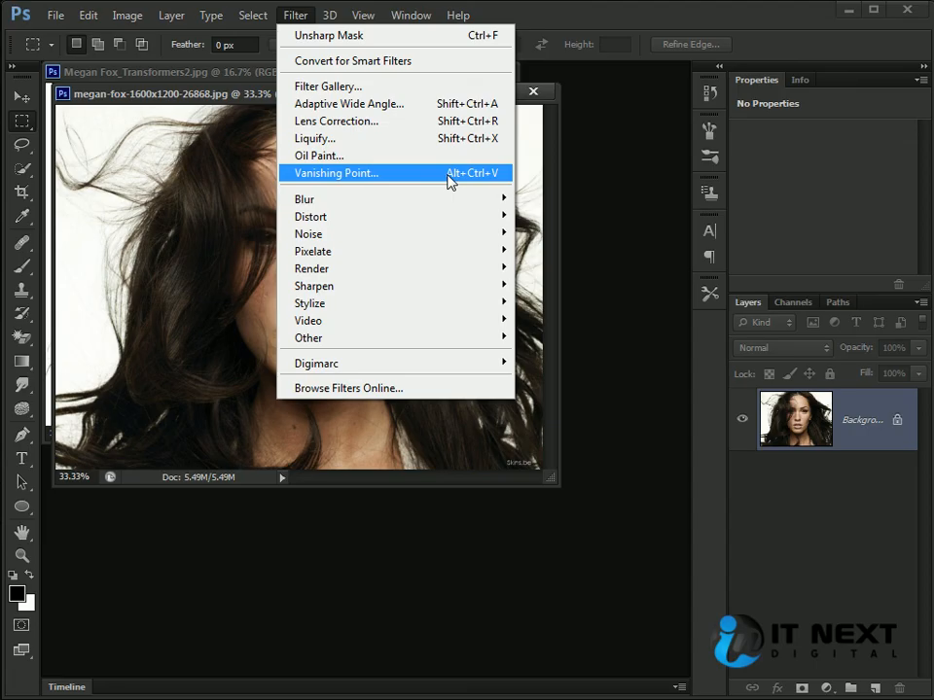
click(535, 92)
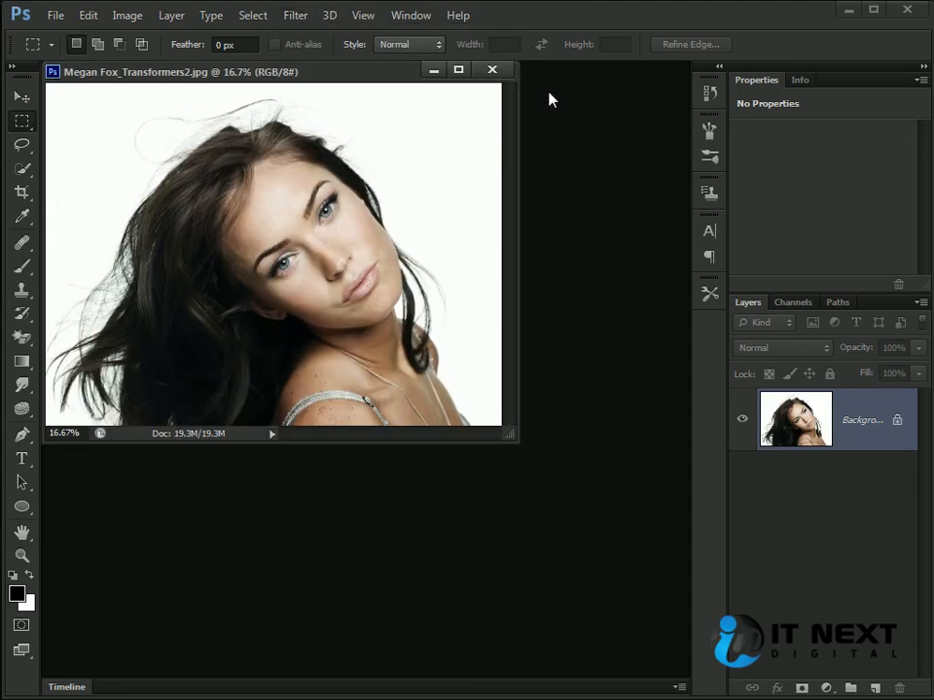
click(495, 71)
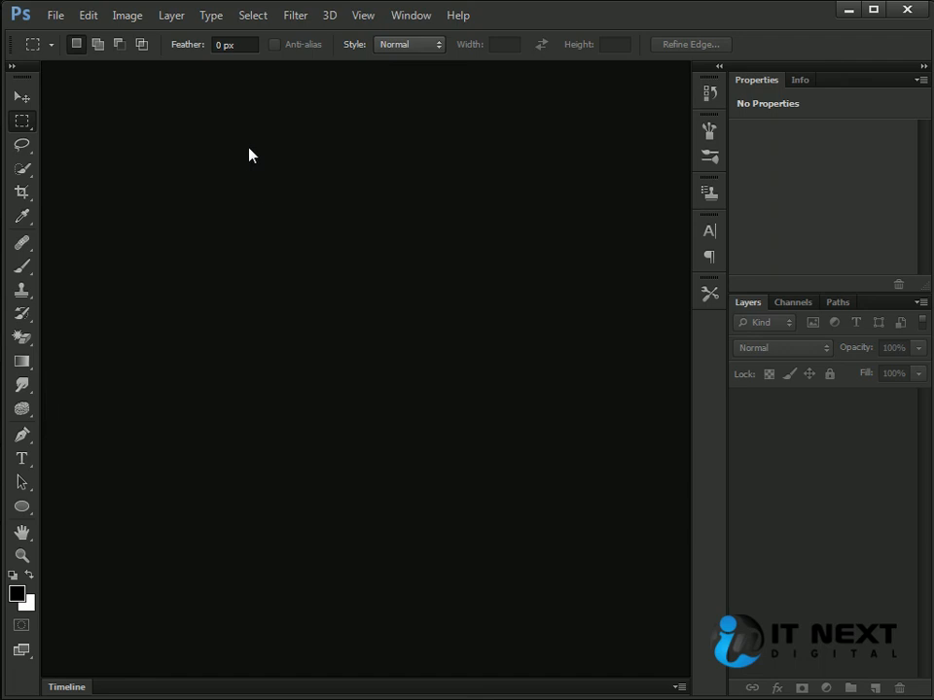
Open the cardboard box photo Mailing7.jpg from the Stock Photo folder
double_click(172, 154)
drag(703, 236, 703, 465)
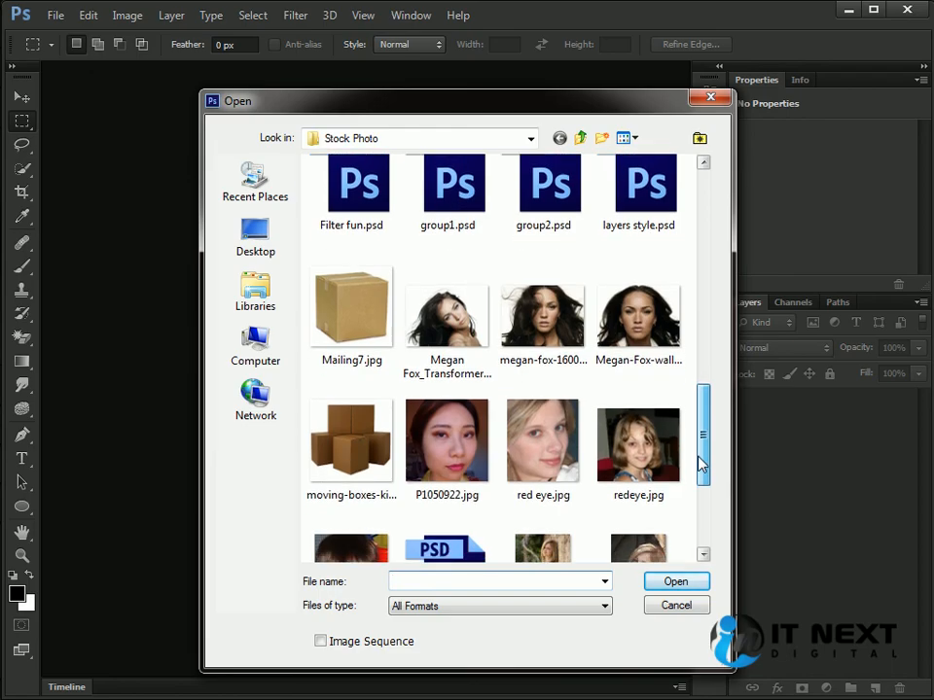
click(337, 306)
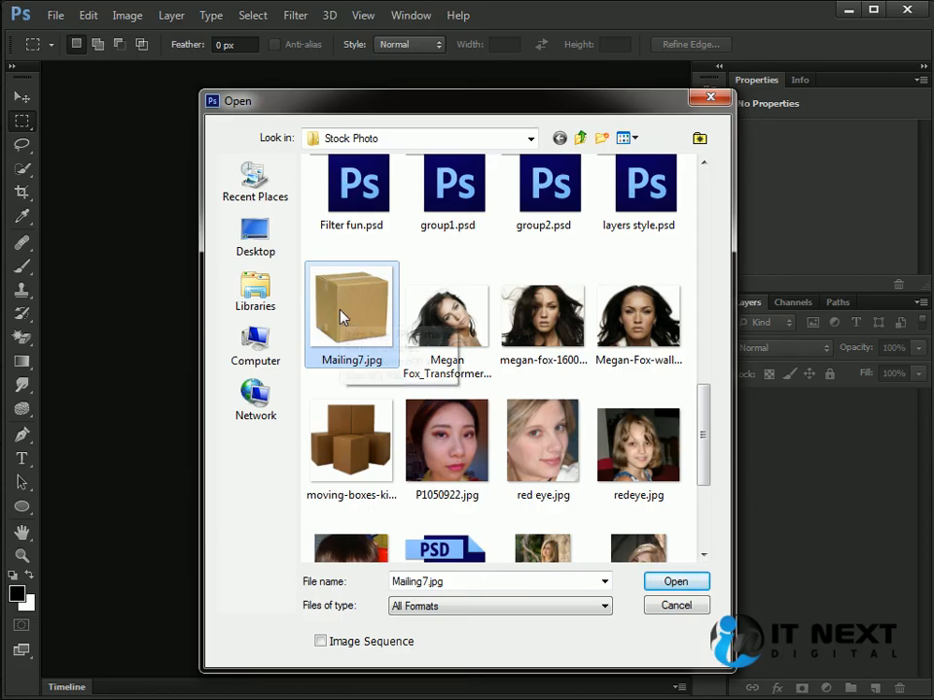
click(678, 587)
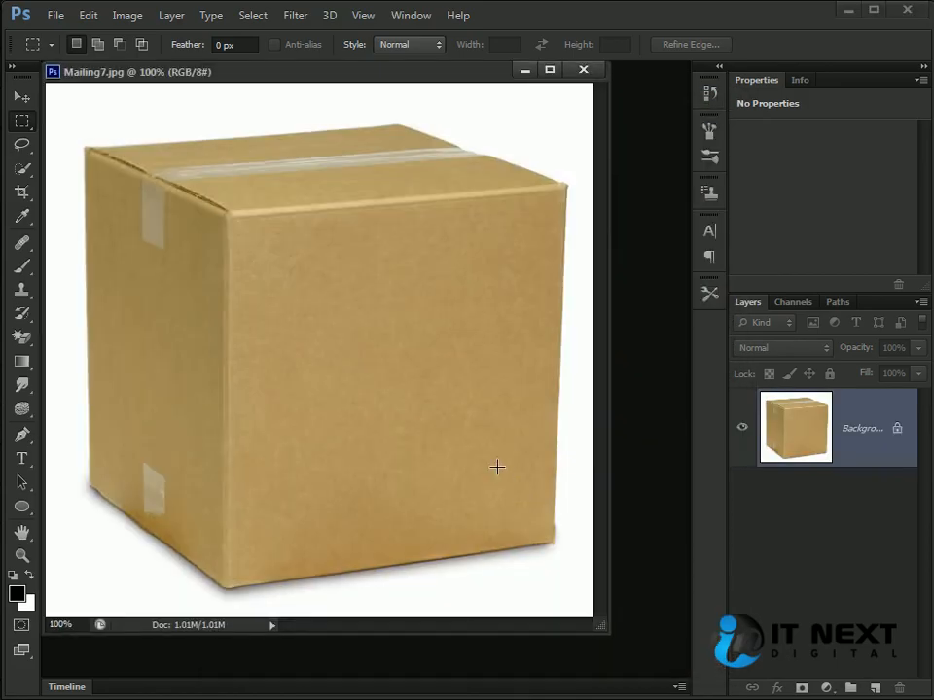